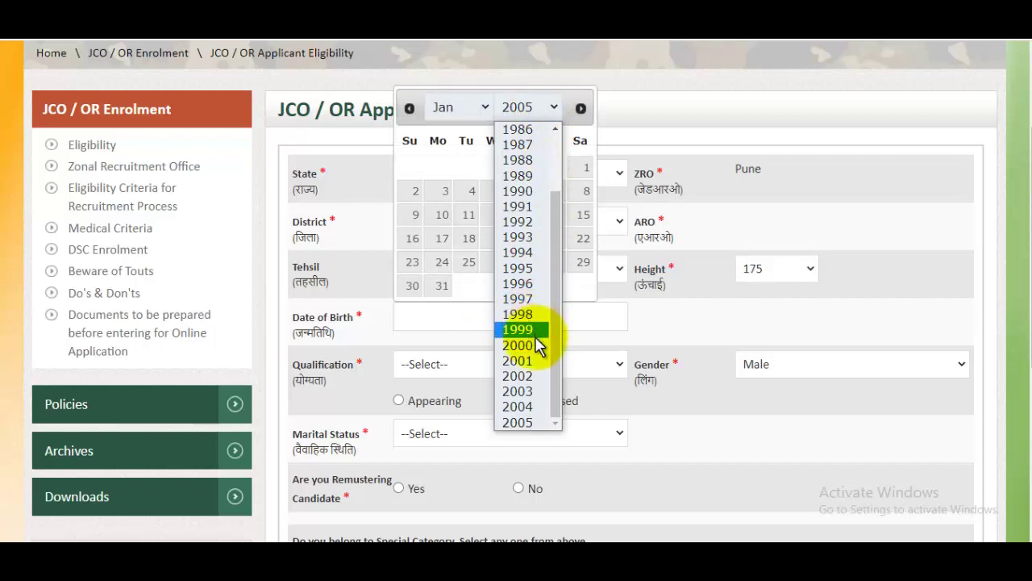
Set the date of birth to 02-05-2000 in the date picker
click(532, 345)
click(454, 109)
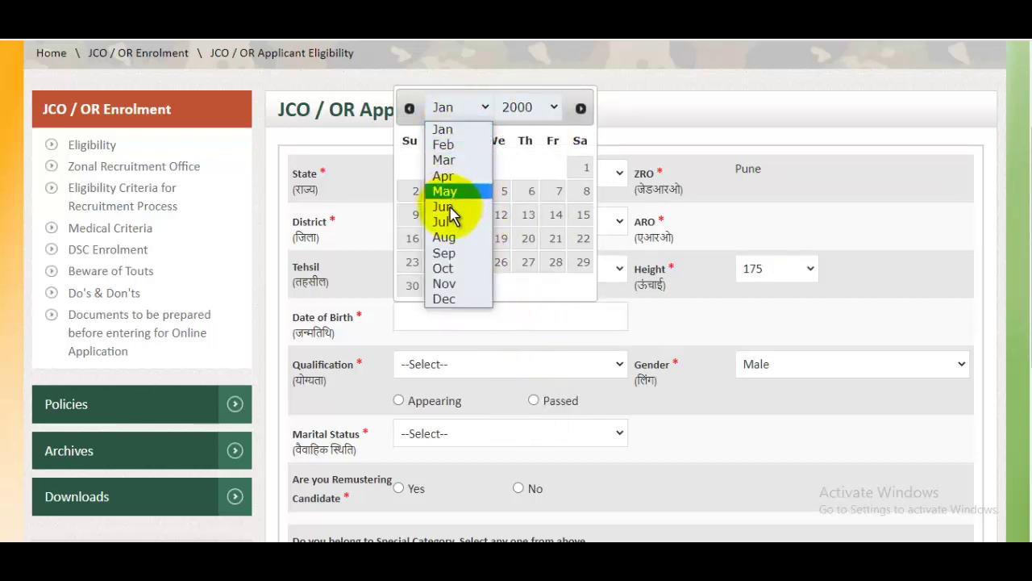
click(447, 191)
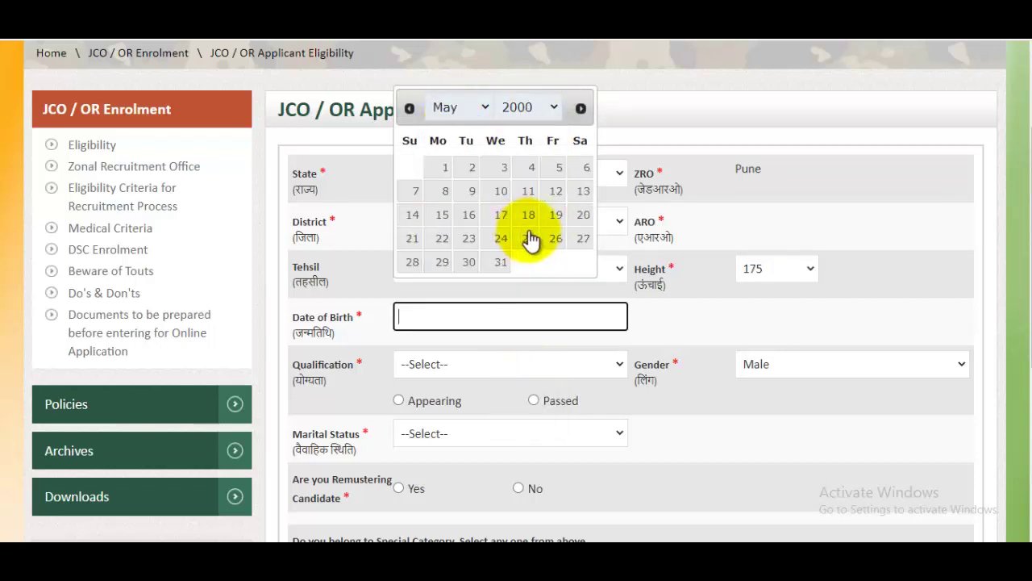
click(471, 171)
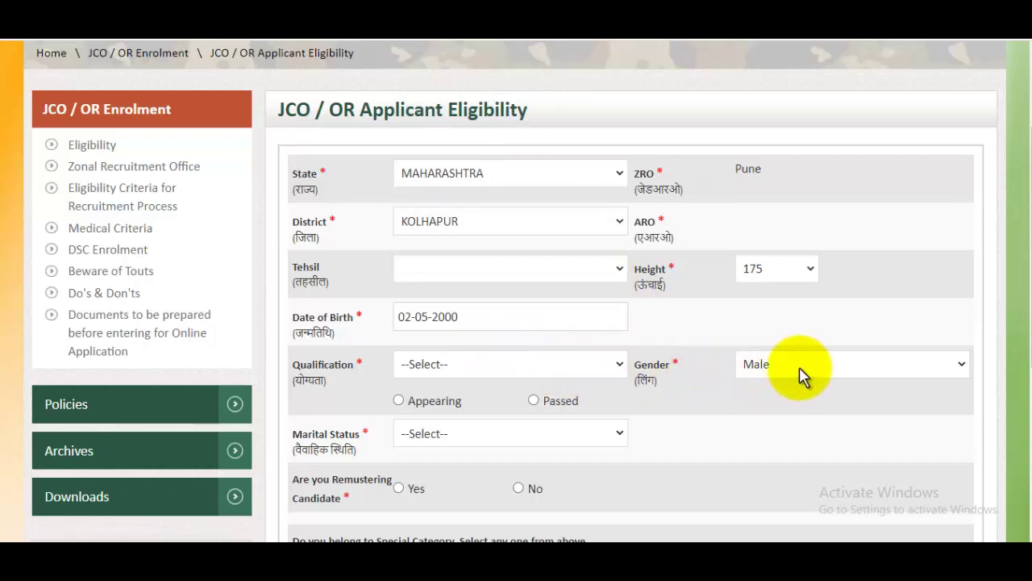
Select 10+2 as the qualification and mark it as Passed
click(445, 365)
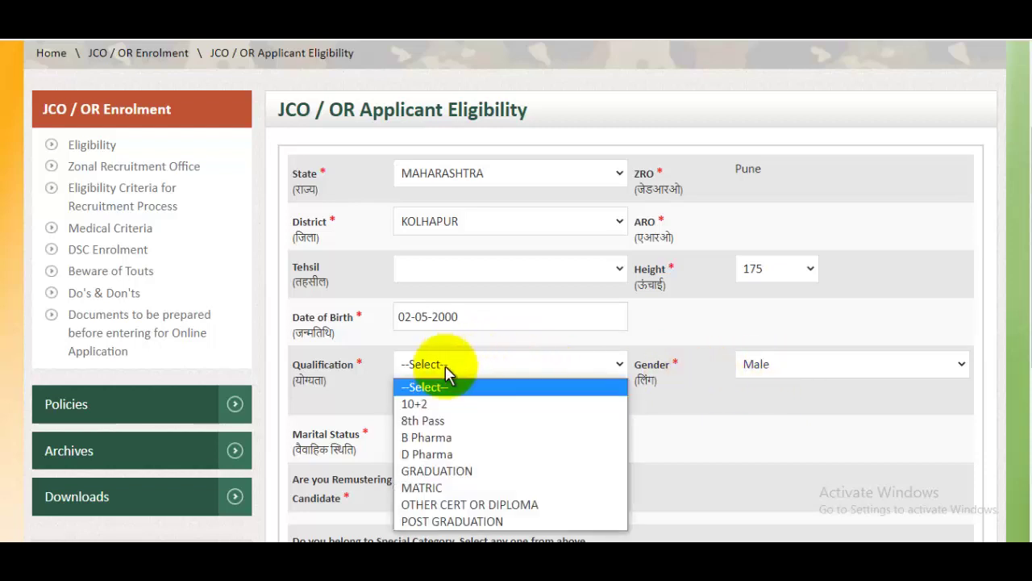
click(426, 406)
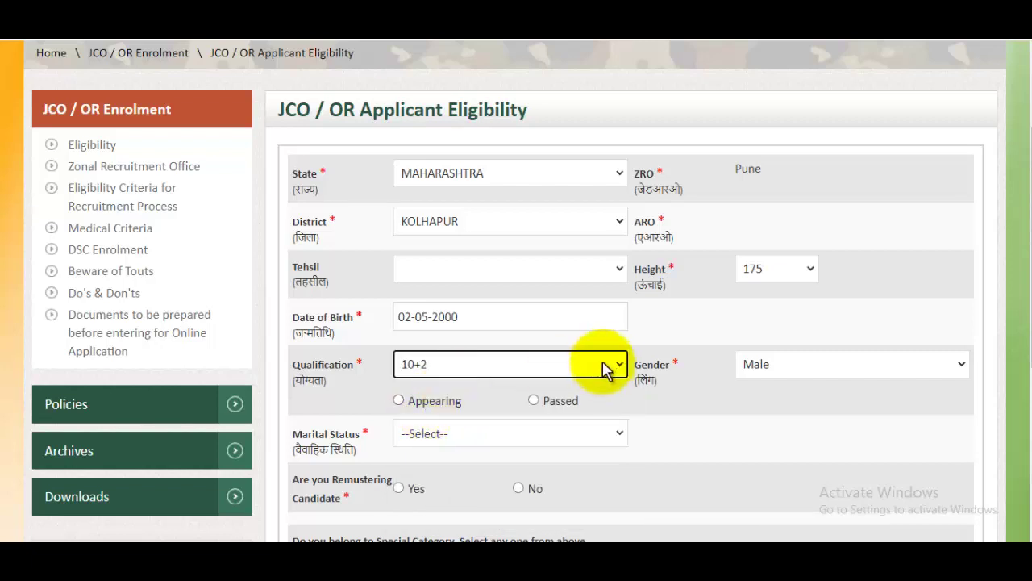
scroll(557, 351, down, 1)
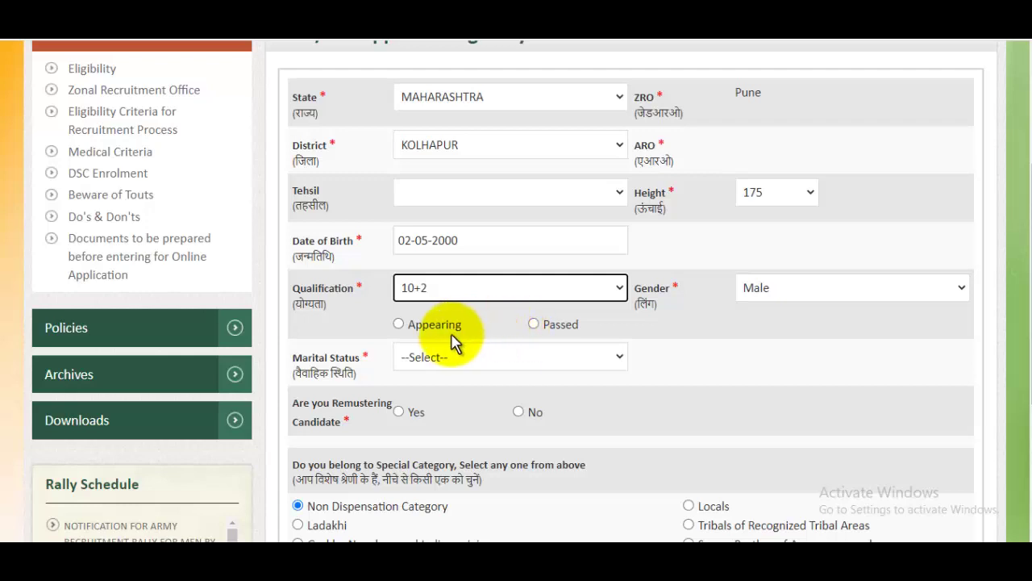
click(540, 327)
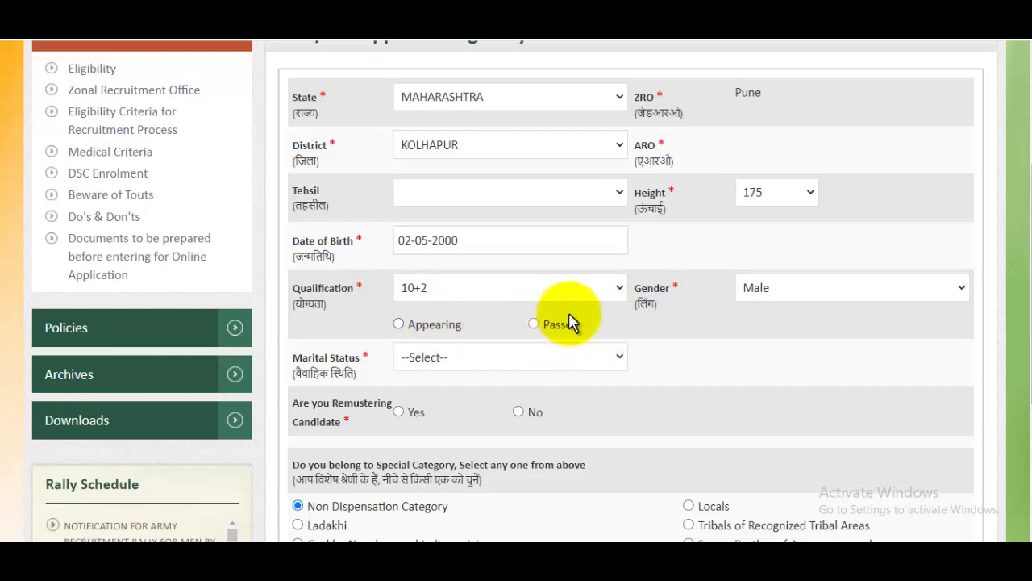
Set marital status to Unmarried and answer No to remustering candidate
click(468, 364)
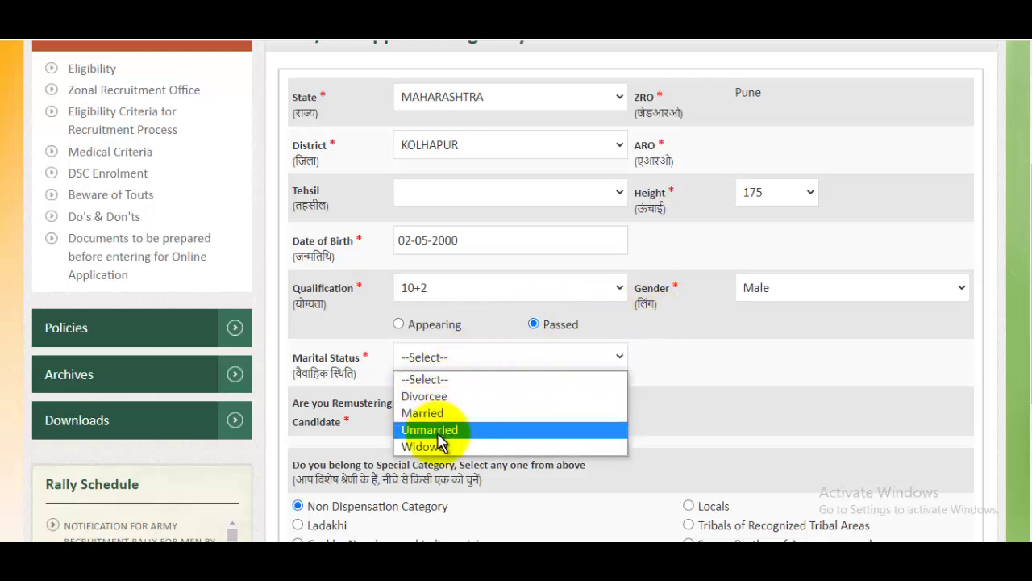
click(432, 430)
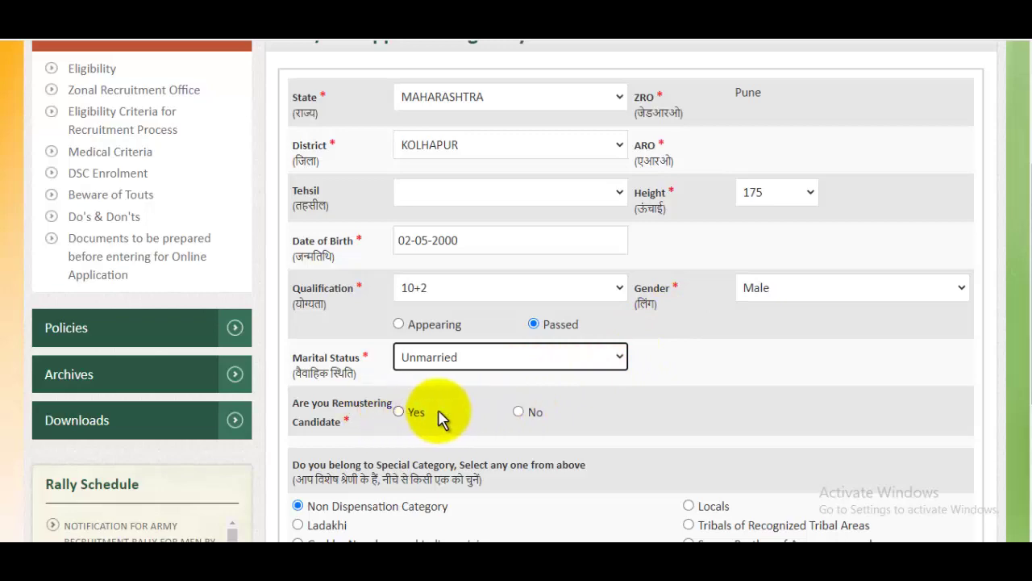
click(517, 412)
scroll(709, 341, up, 3)
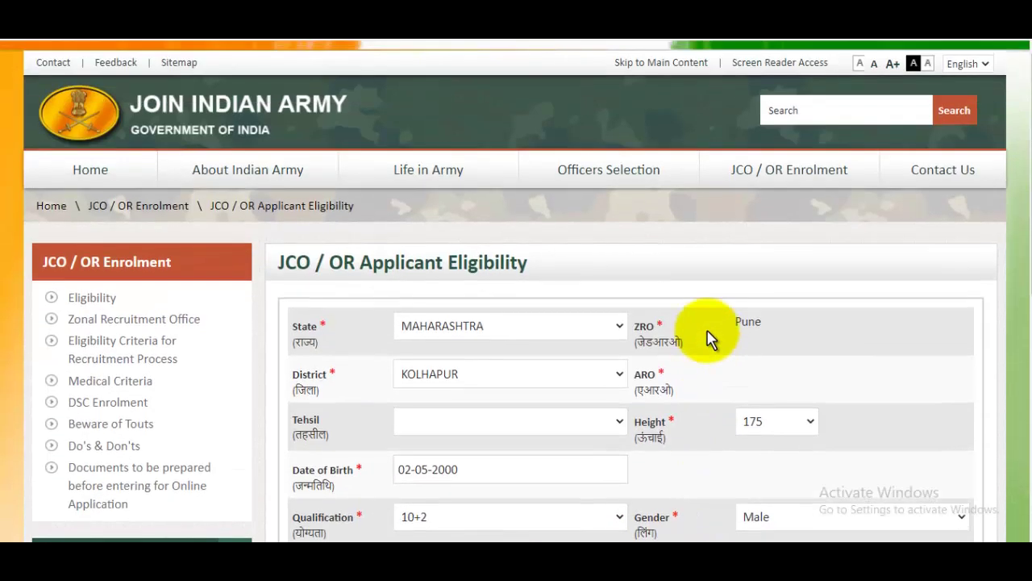
scroll(710, 341, down, 6)
scroll(710, 337, down, 1)
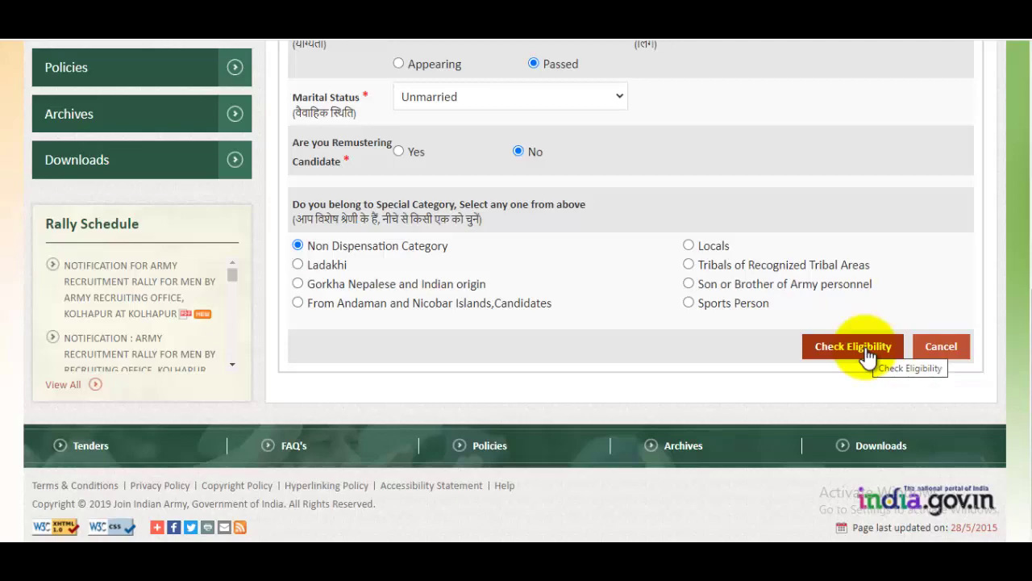
Run Check Eligibility and review the eligibility results table for the current profile
click(867, 353)
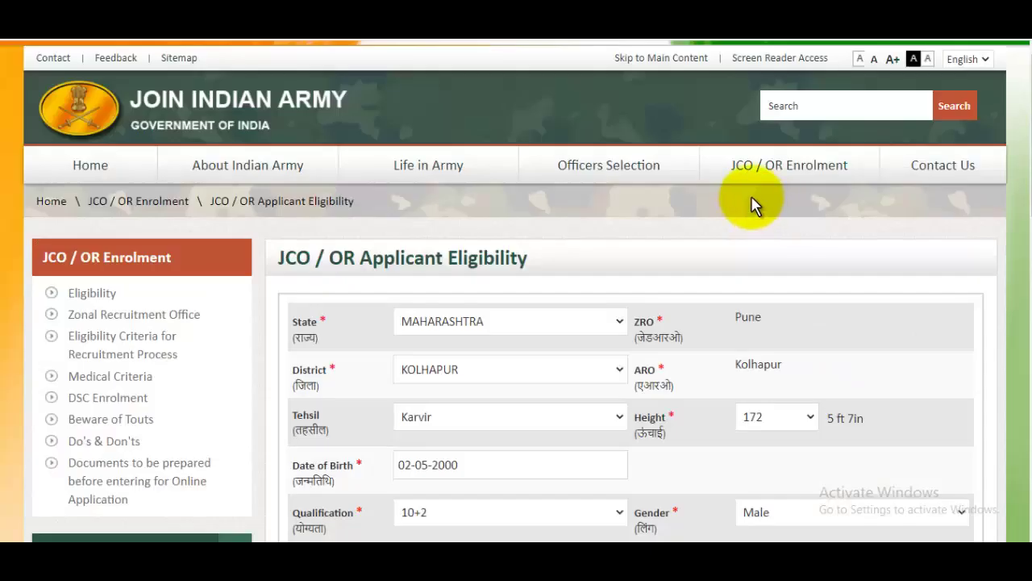
scroll(751, 195, down, 8)
scroll(755, 205, down, 3)
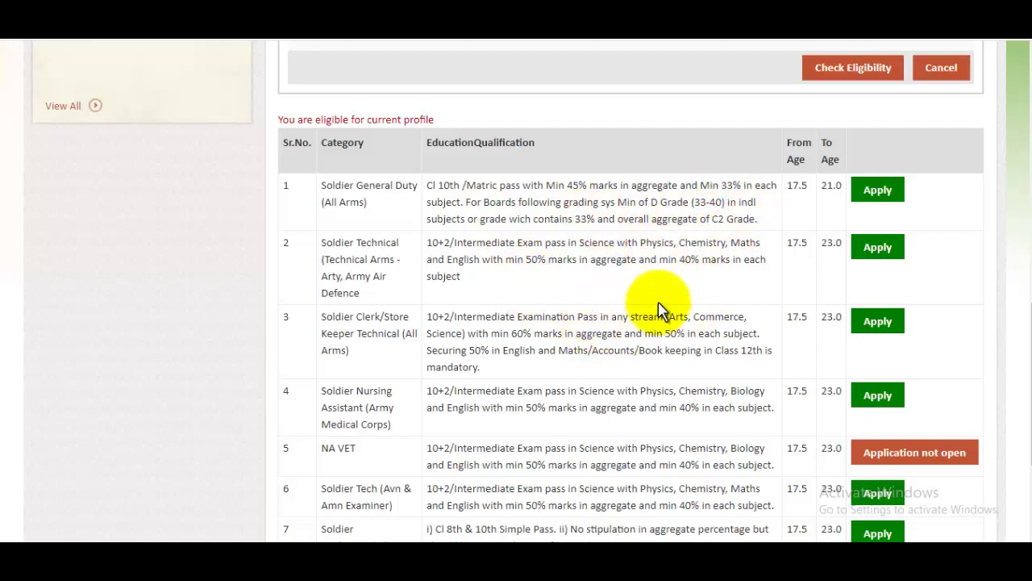
scroll(710, 275, down, 2)
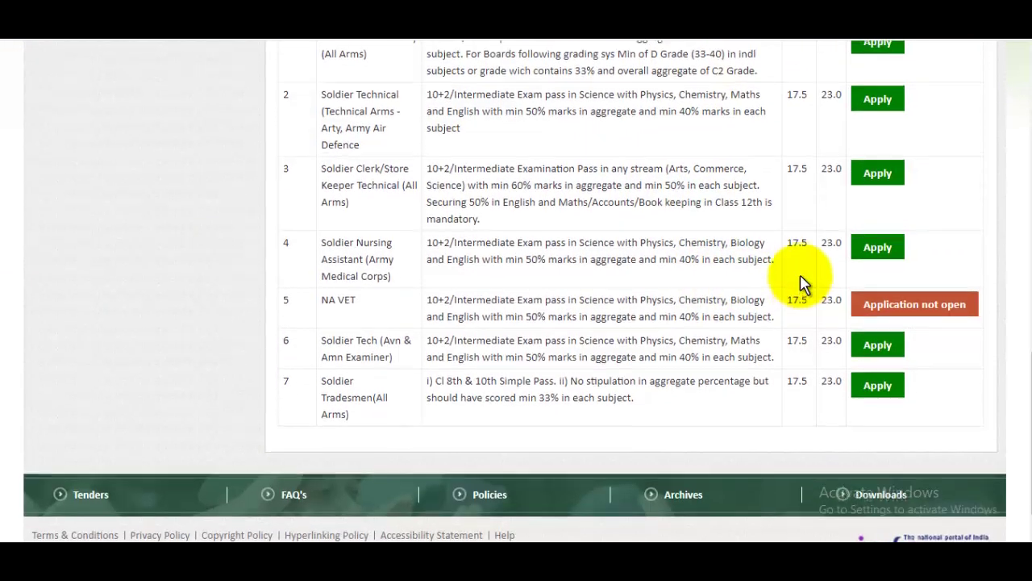
scroll(735, 299, up, 3)
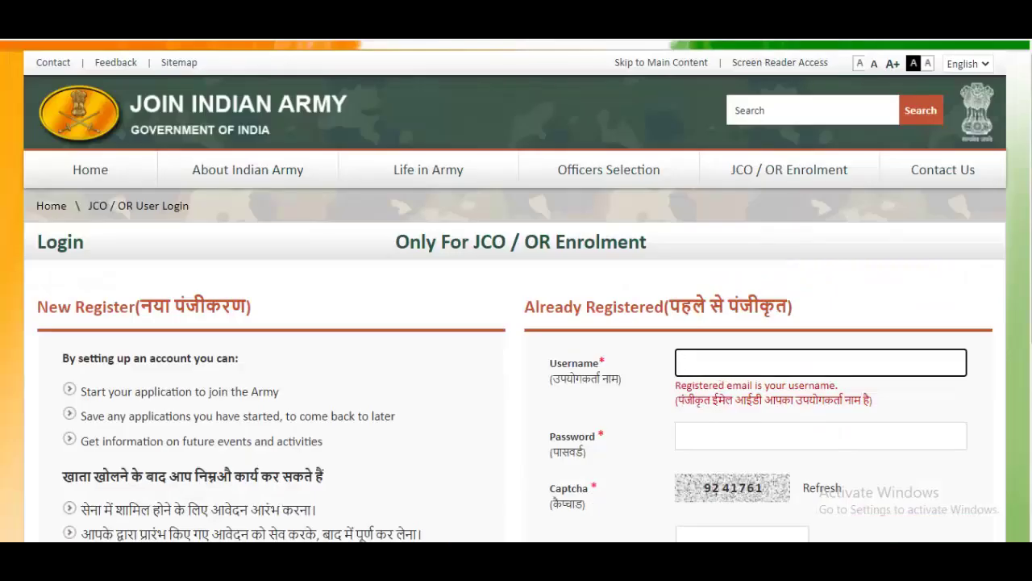
Start a New Register registration and continue past the instructions to the Personal Details form
scroll(618, 249, down, 3)
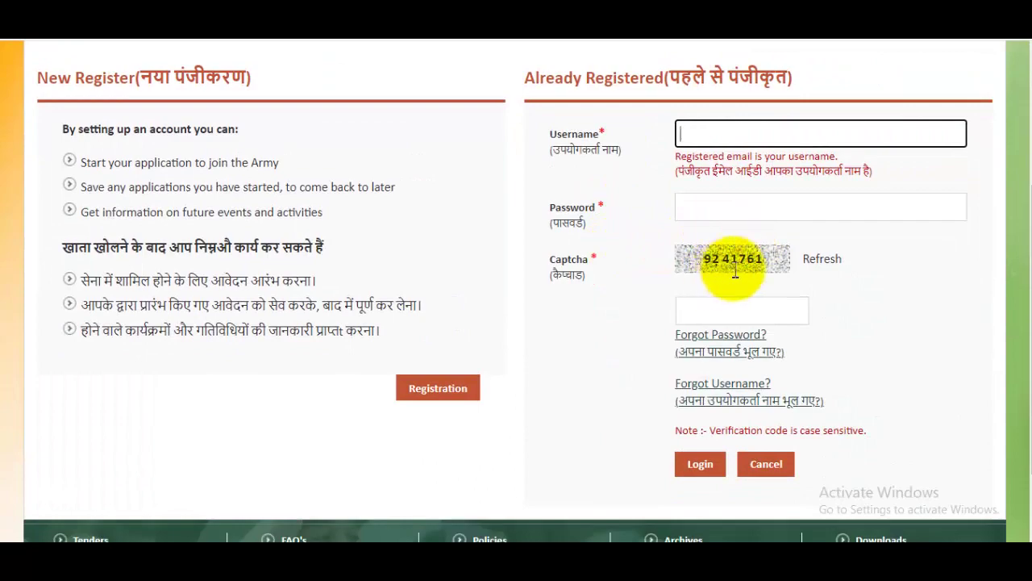
click(441, 390)
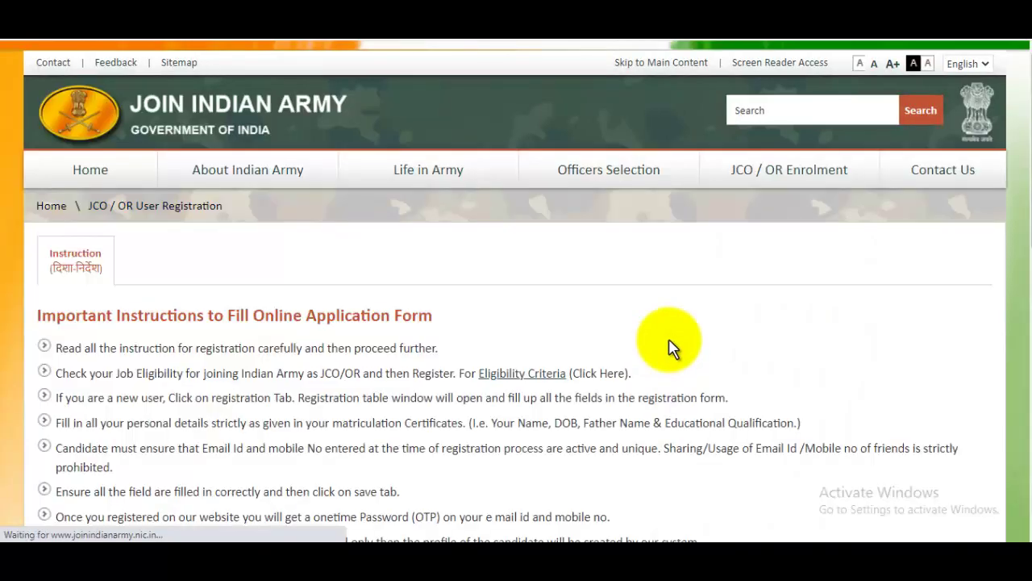
scroll(669, 350, down, 5)
scroll(669, 350, down, 3)
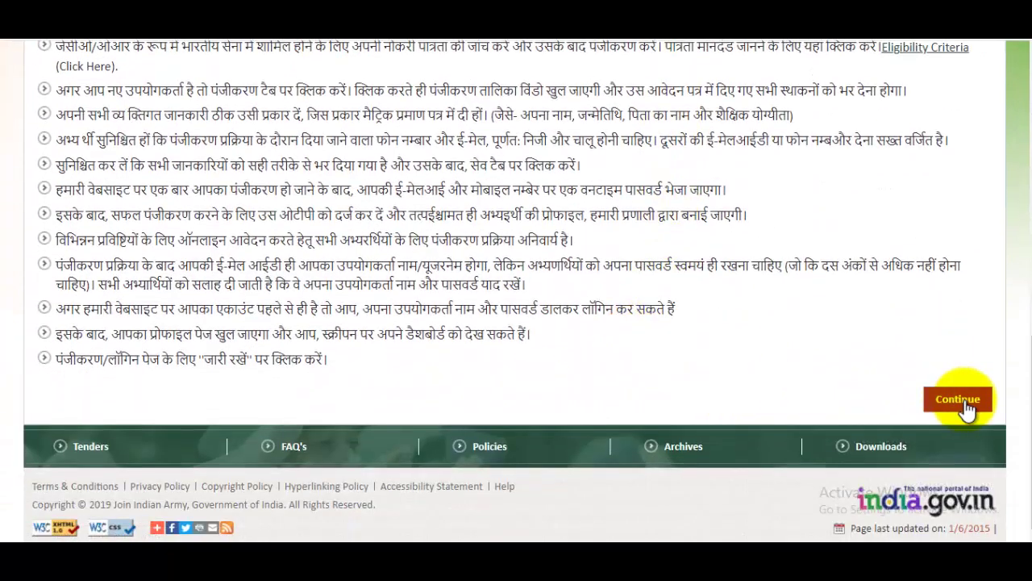
click(934, 399)
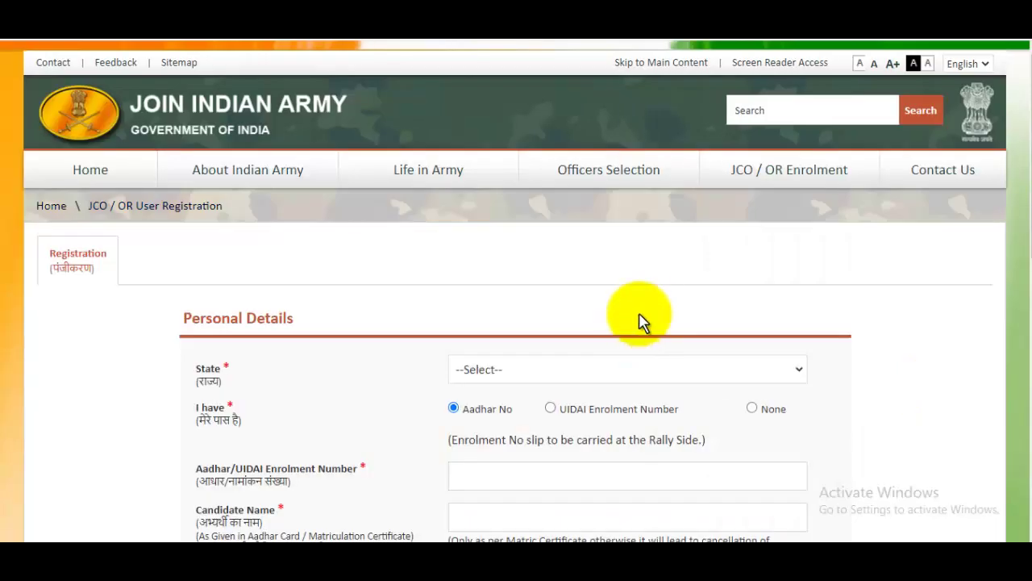
Choose MAHARASHTRA as the state, filtering the list with 'mahr'
drag(1025, 154, 1024, 211)
click(513, 213)
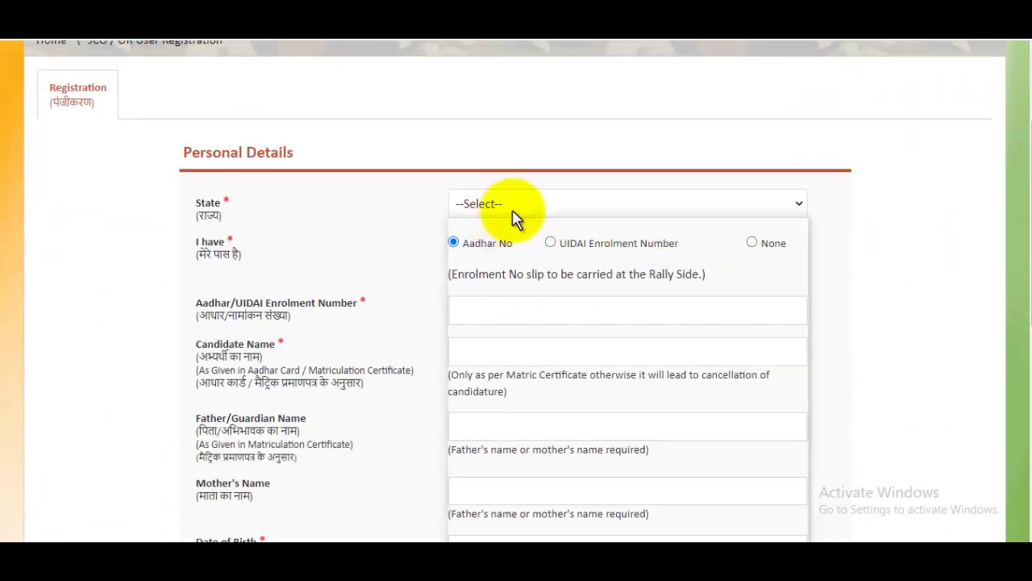
text(mah)
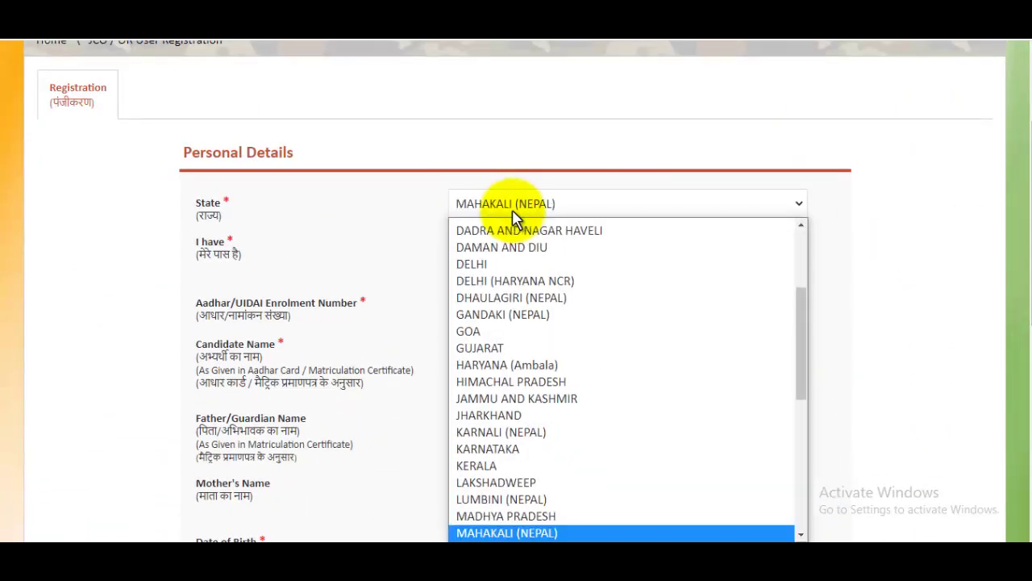
text(r)
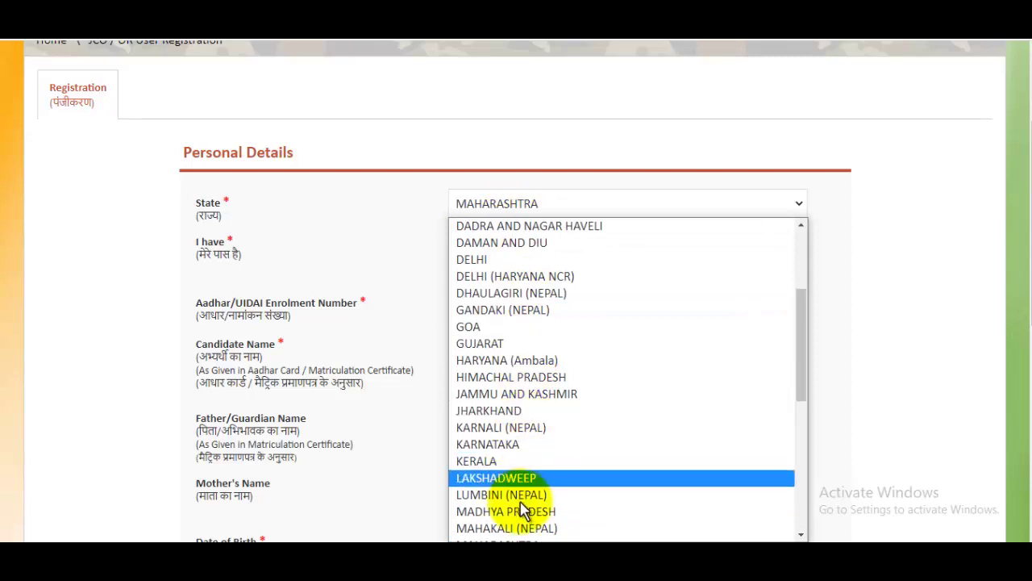
scroll(535, 495, down, 4)
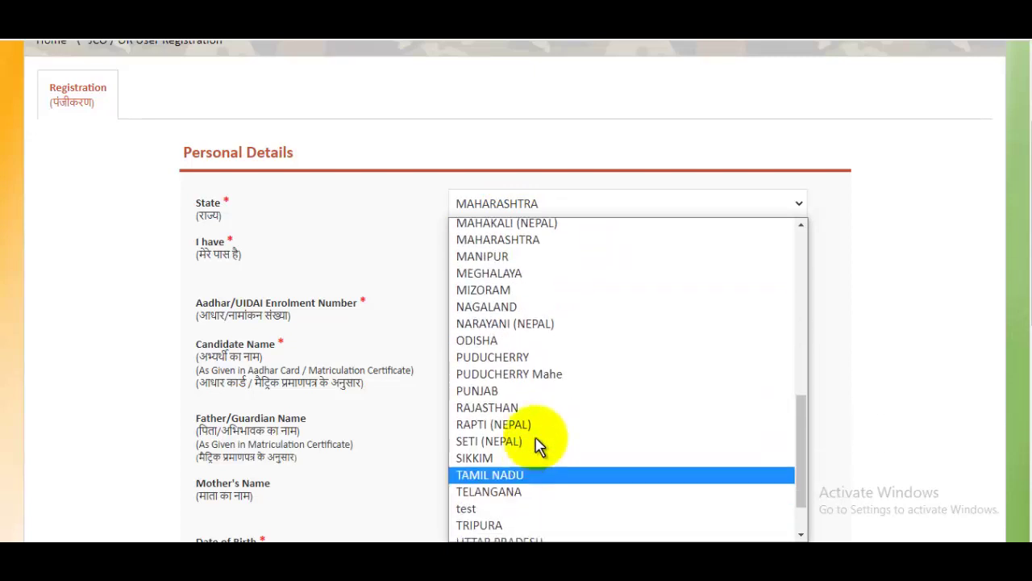
click(503, 239)
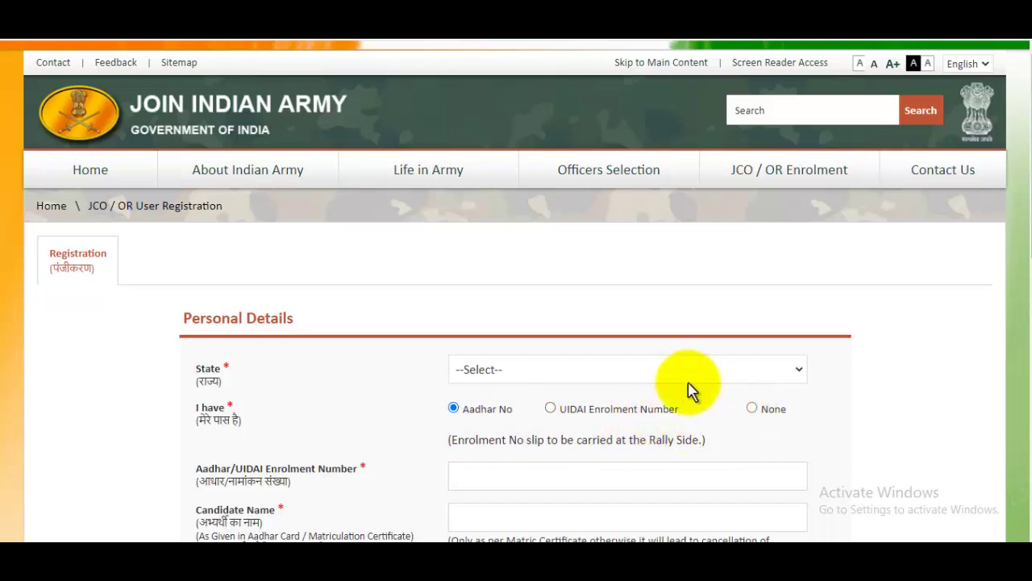
scroll(678, 367, down, 3)
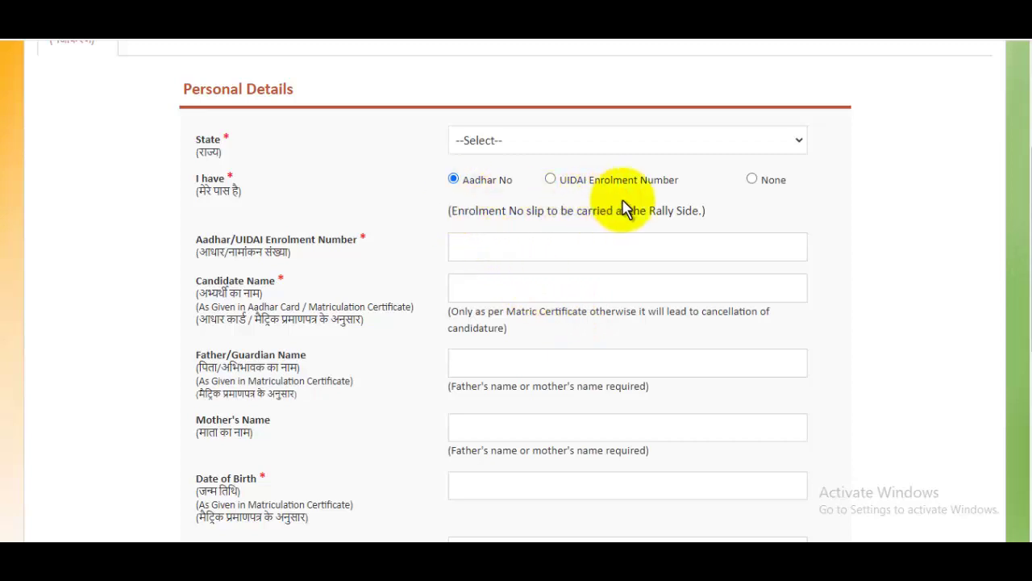
Fill in the Aadhar number, candidate's name and mother's name fields
click(531, 246)
click(544, 280)
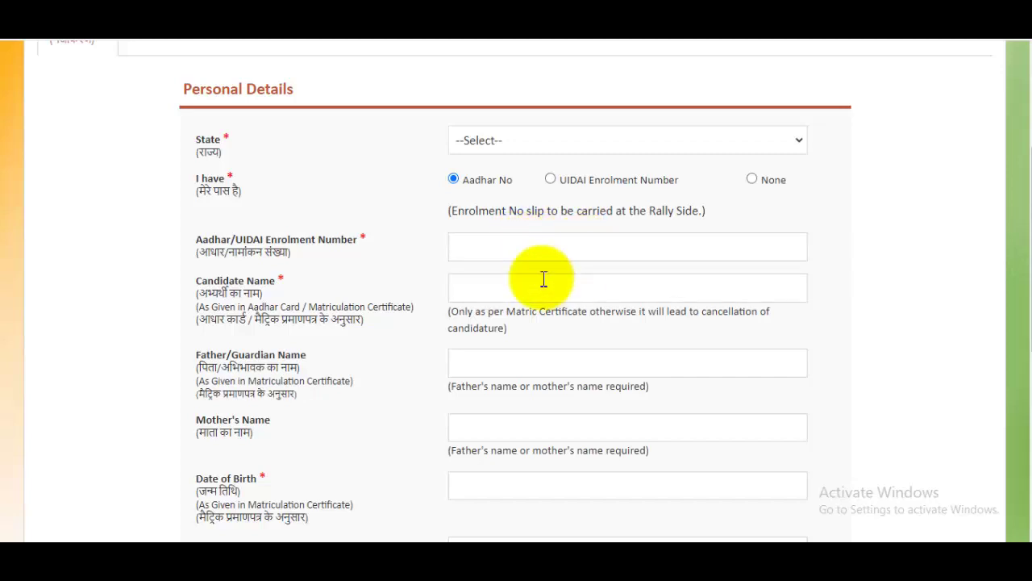
click(502, 282)
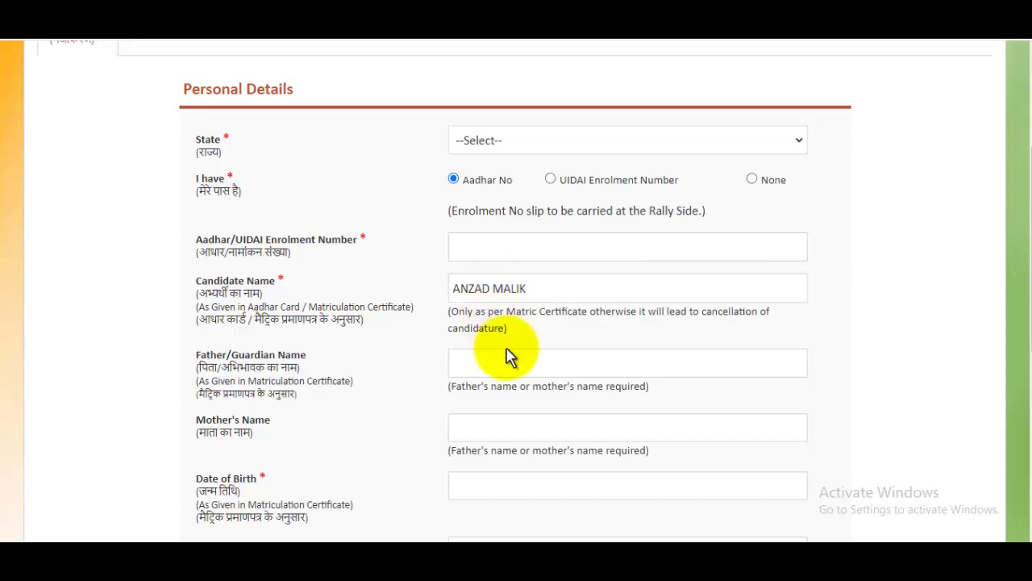
scroll(542, 301, down, 1)
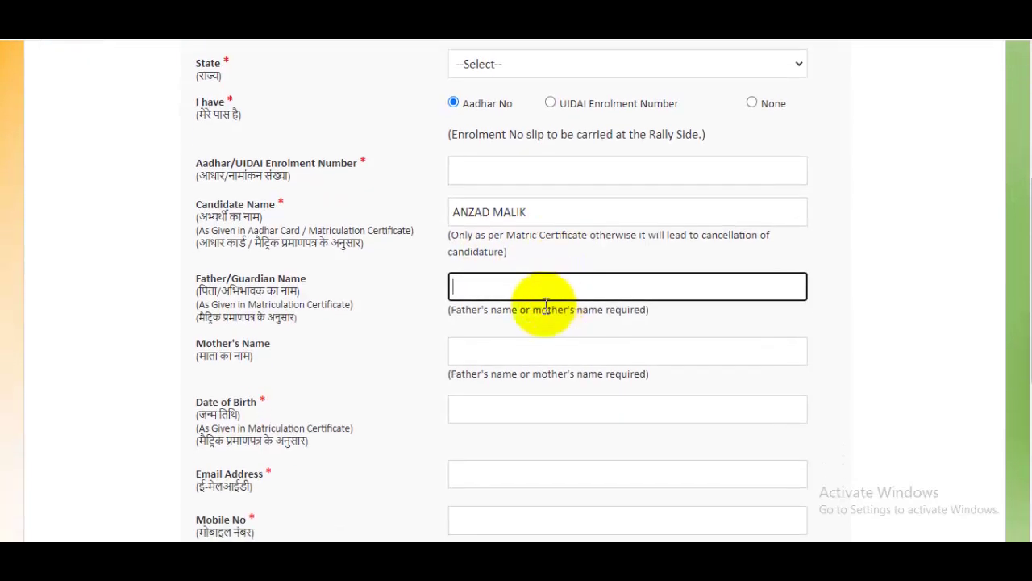
click(537, 350)
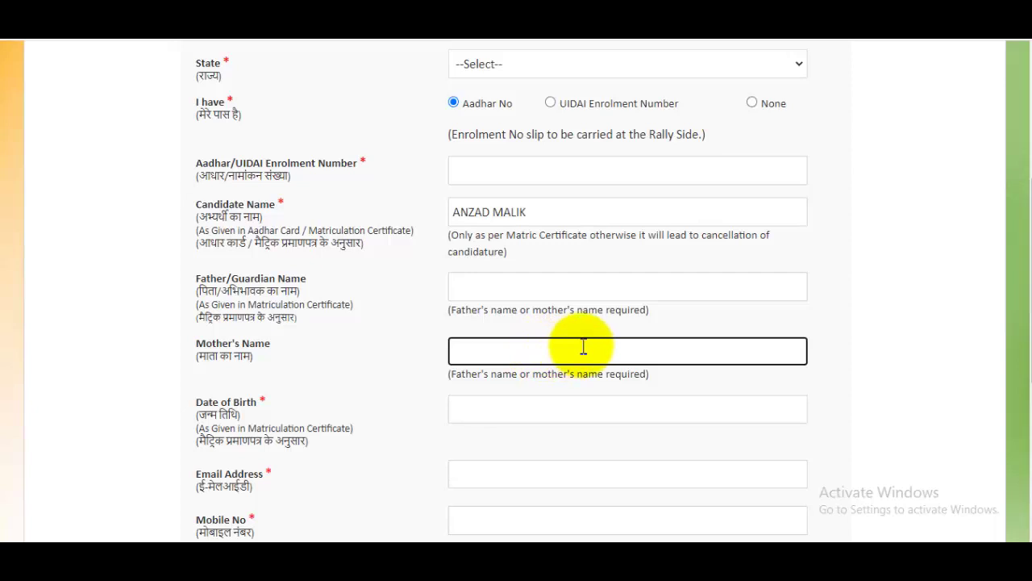
scroll(583, 347, down, 2)
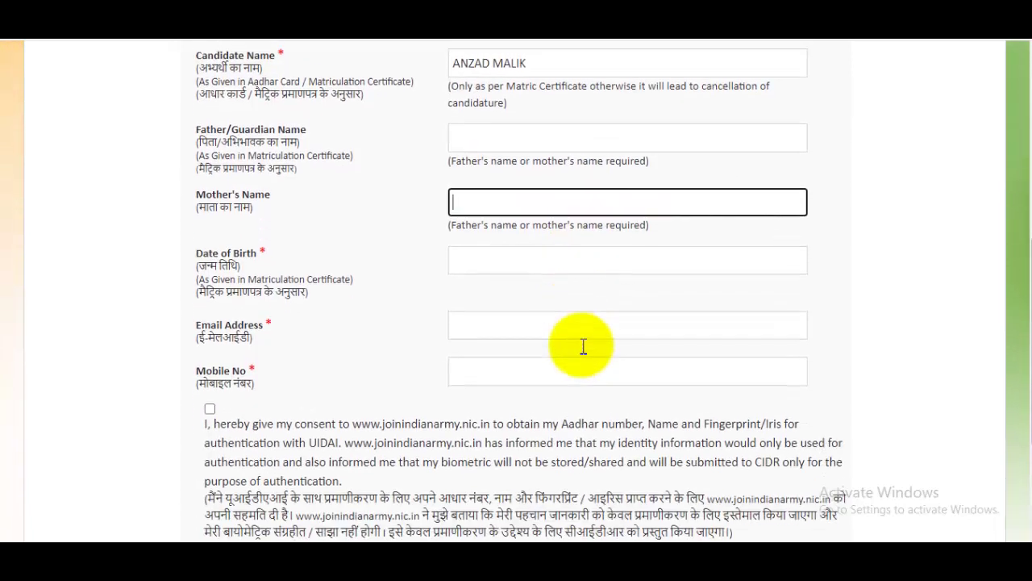
Set the date of birth to 02-05-2000 in the calendar
click(497, 257)
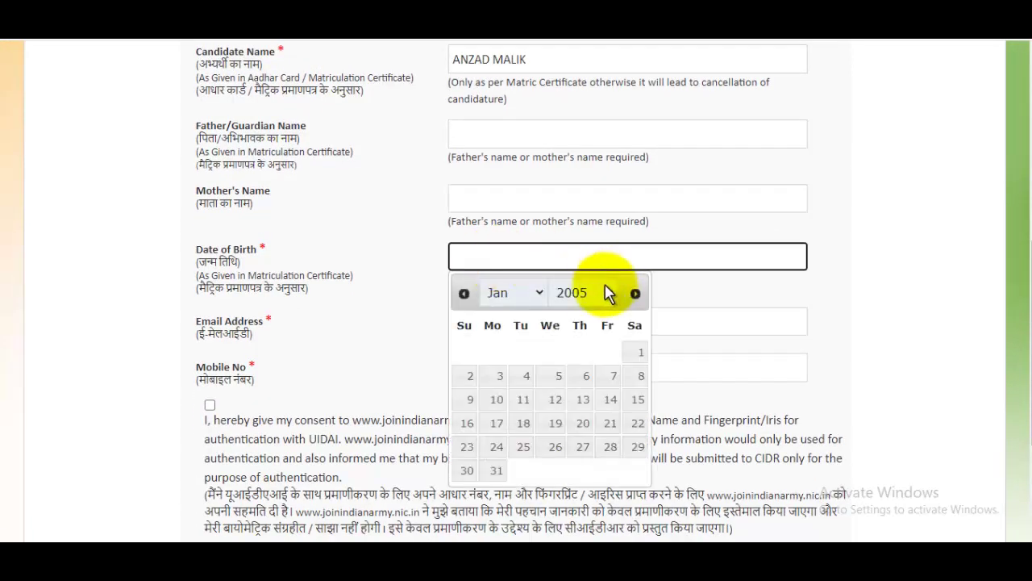
click(583, 293)
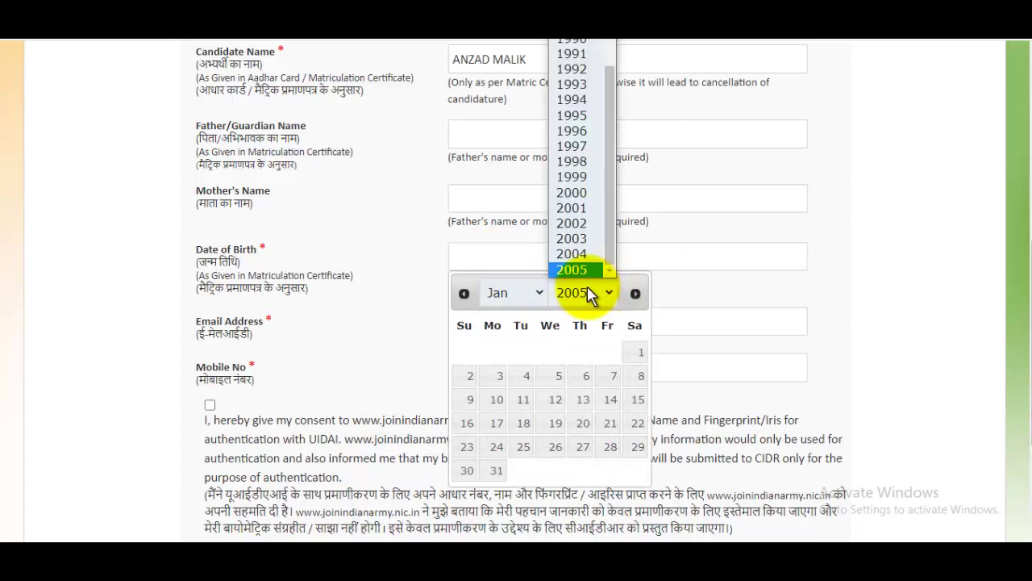
click(574, 196)
click(516, 293)
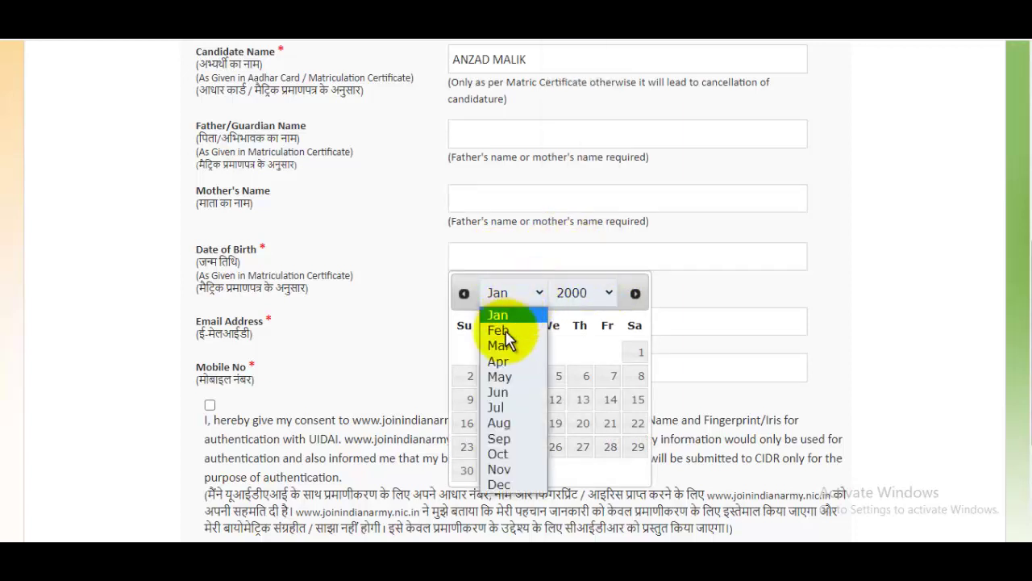
click(511, 378)
click(527, 353)
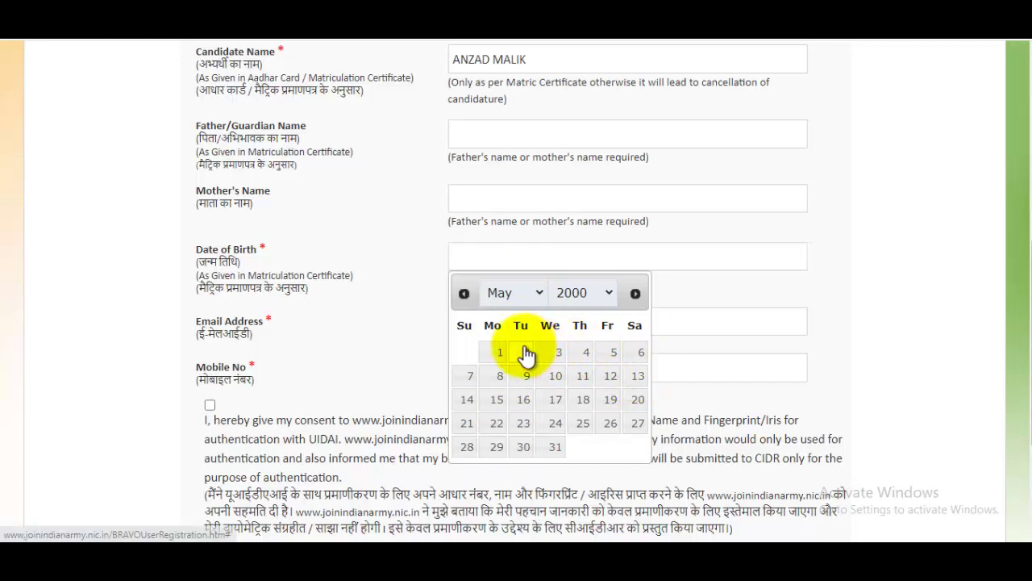
Enter the e-mail address and mobile number, and tick the Aadhar authentication consent
click(516, 323)
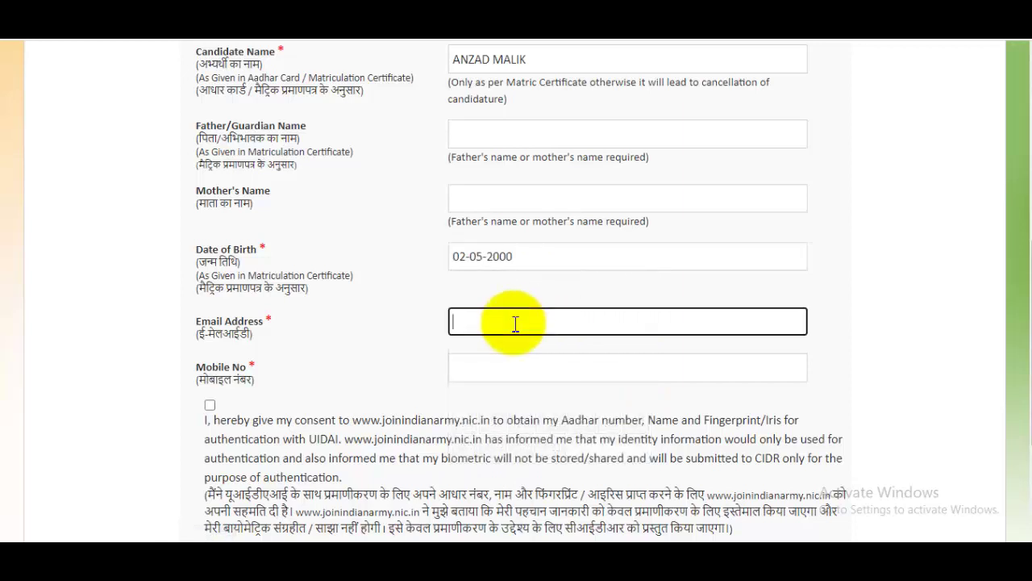
click(494, 366)
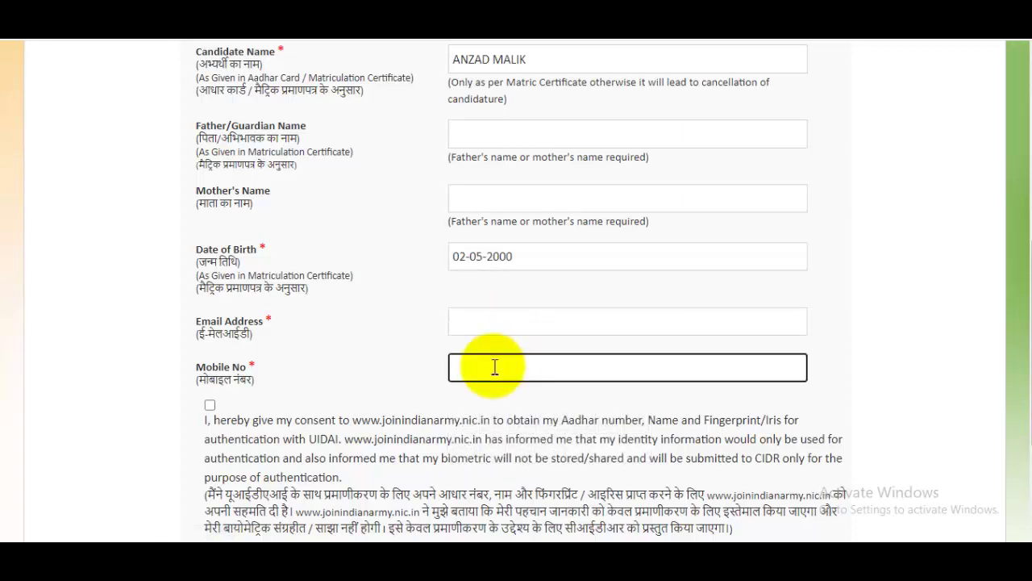
scroll(583, 341, down, 1)
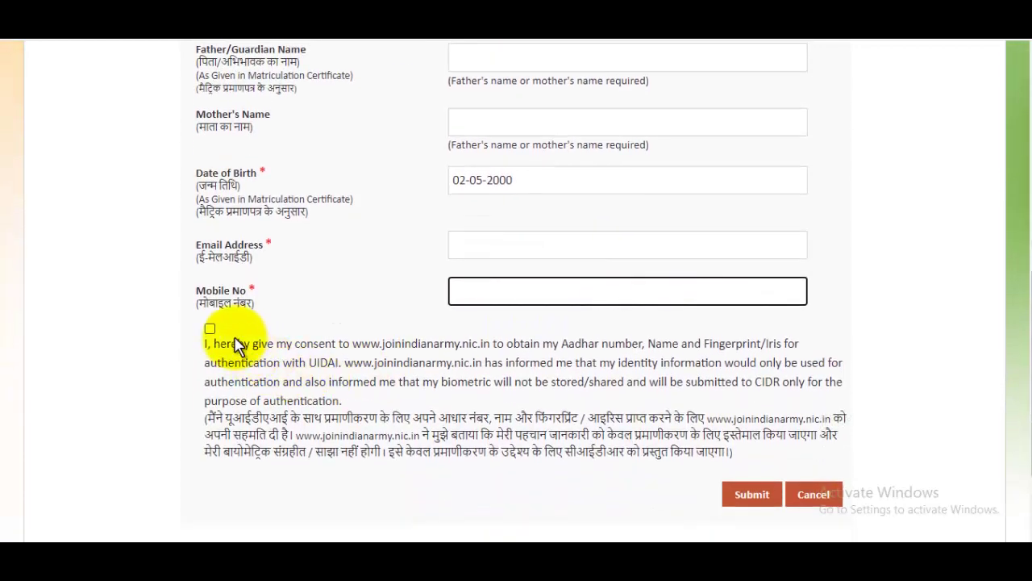
click(209, 329)
drag(1022, 355, 1022, 206)
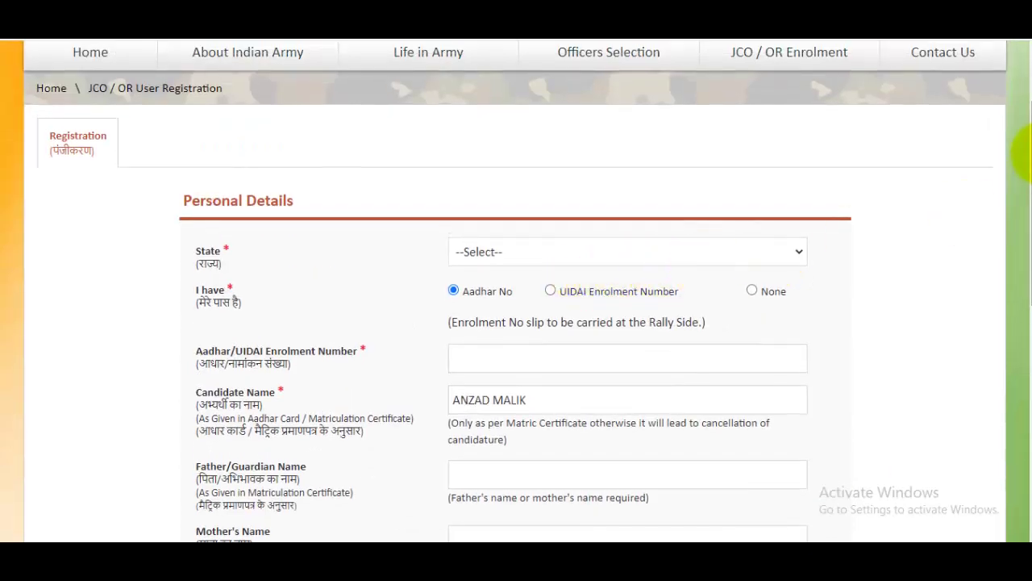
drag(1023, 151, 1018, 379)
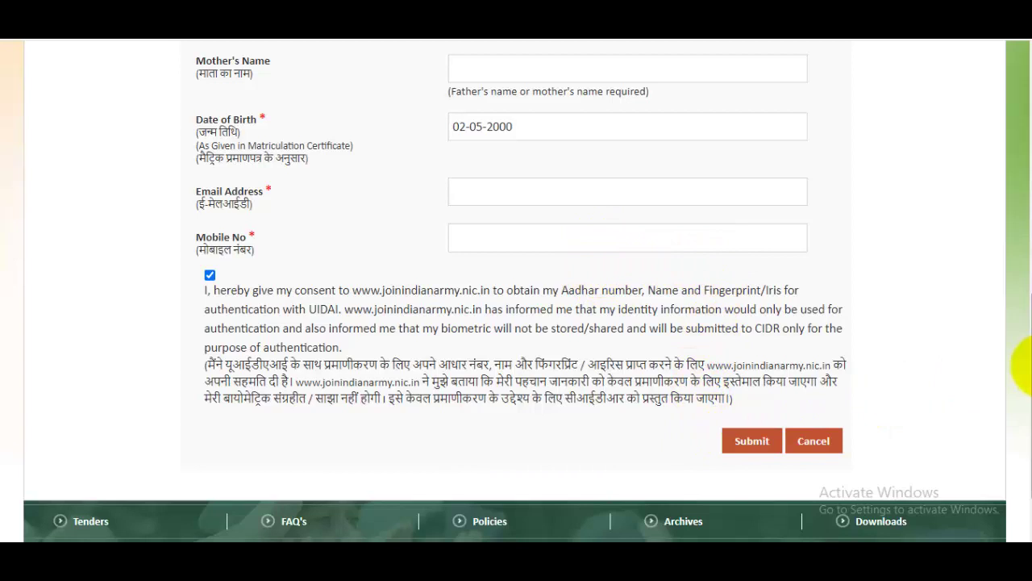
scroll(1024, 355, up, 3)
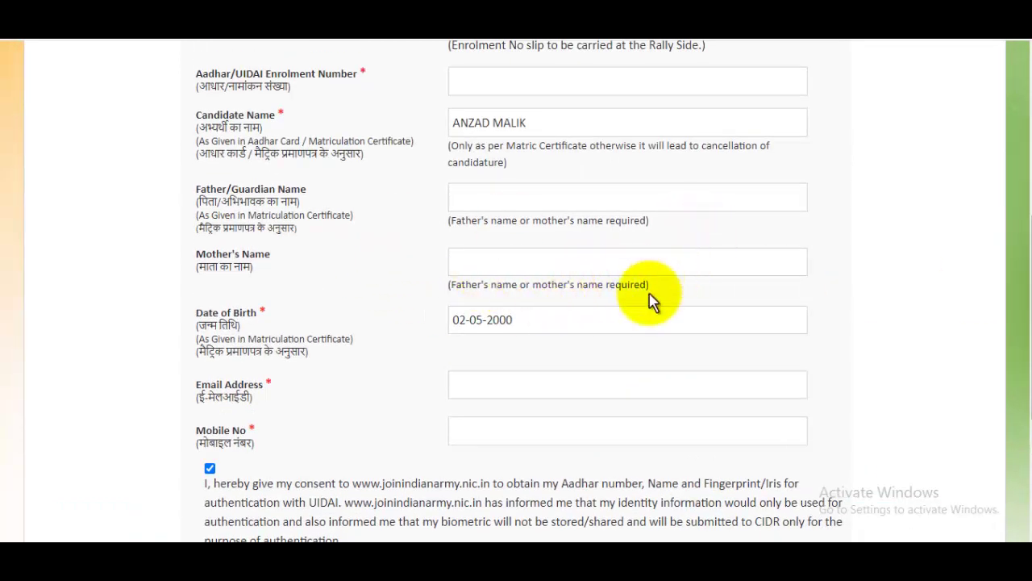
scroll(1021, 306, up, 5)
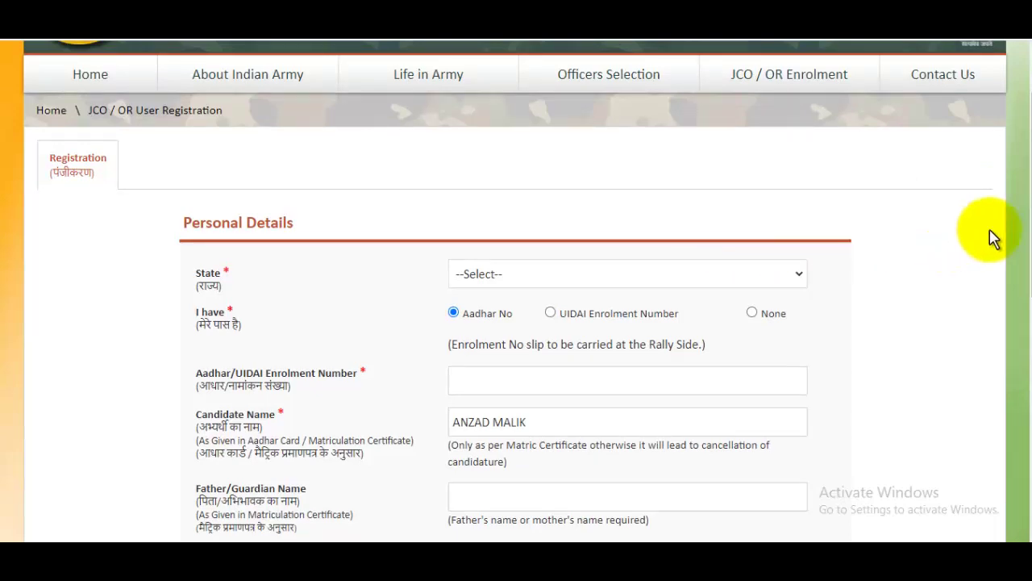
scroll(1025, 258, down, 2)
drag(1021, 274, 1018, 379)
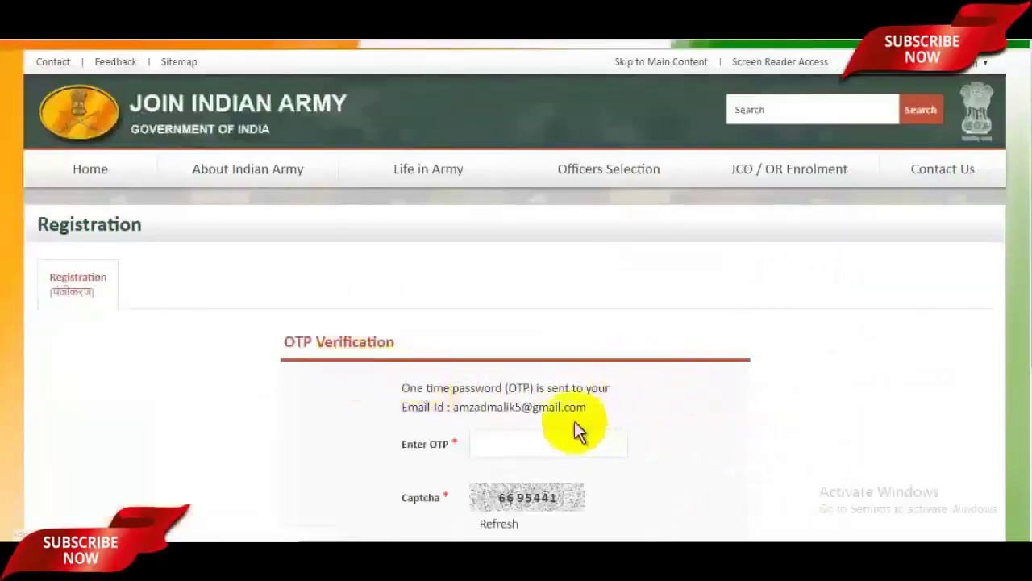
Enter the one-time password and the captcha code on the OTP Verification page
click(536, 438)
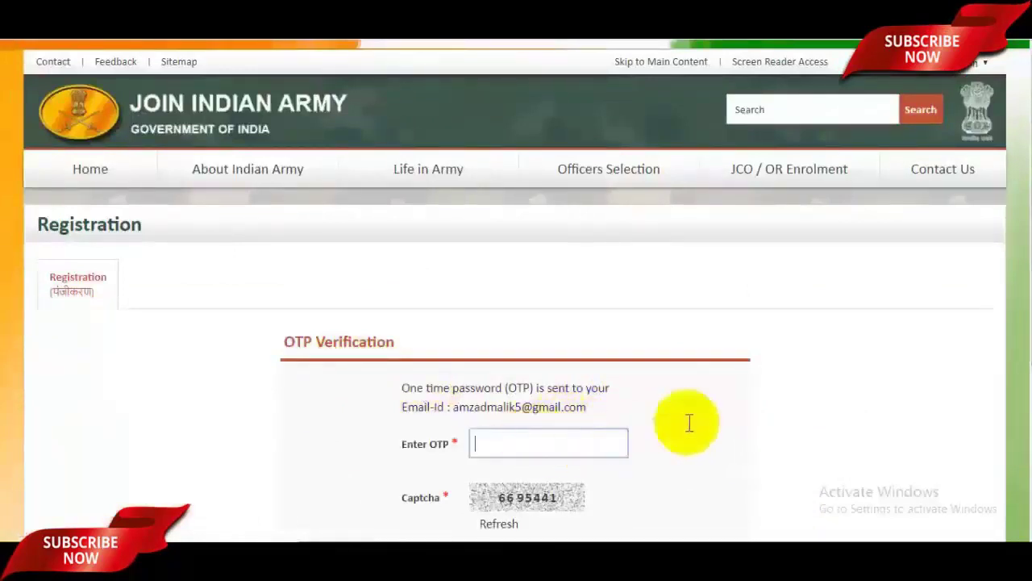
scroll(825, 371, down, 1)
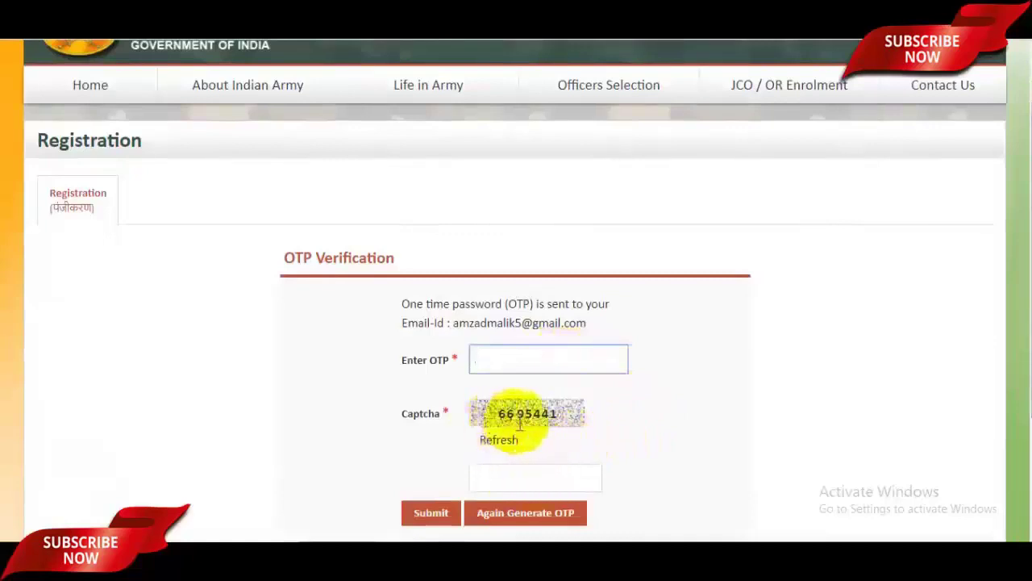
click(533, 482)
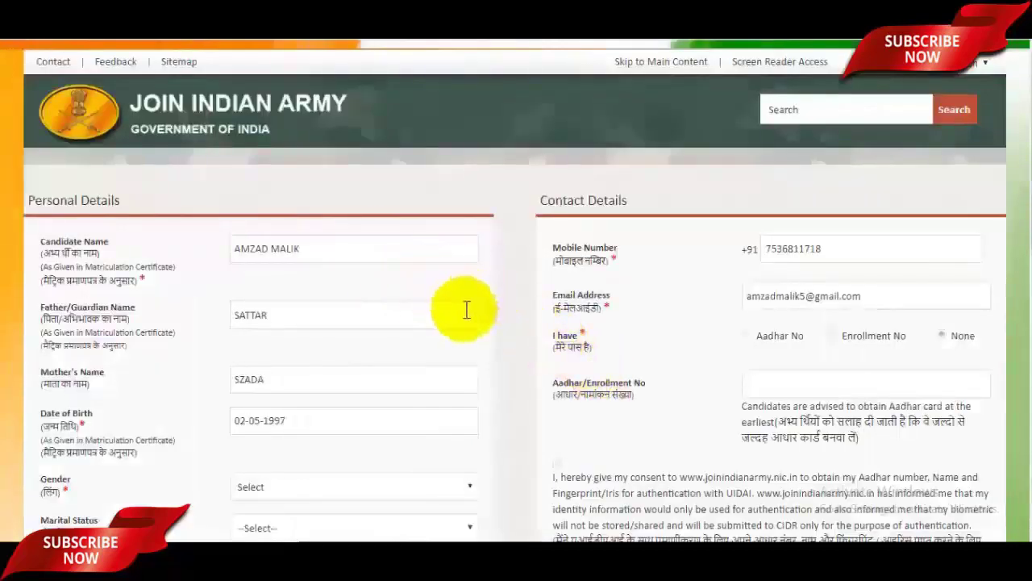
Set Gender to Male and Marital Status to Unmarried on the registration form
scroll(460, 355, down, 3)
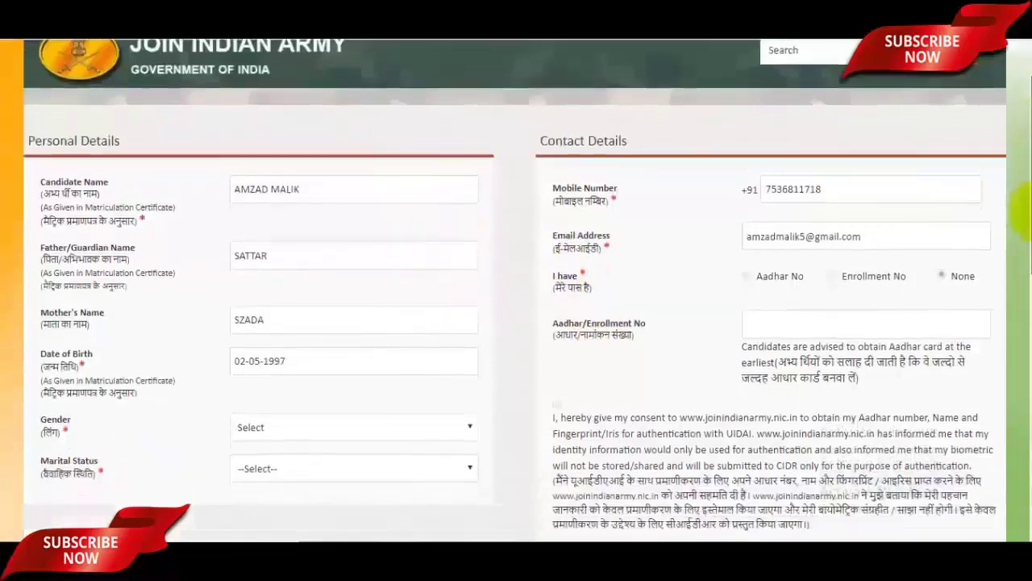
scroll(516, 290, down, 2)
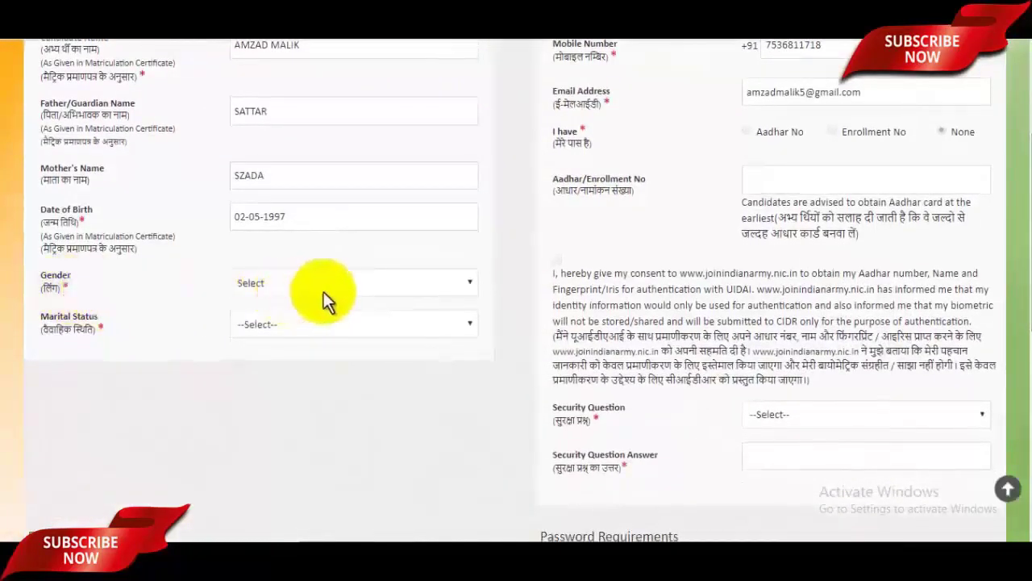
click(353, 284)
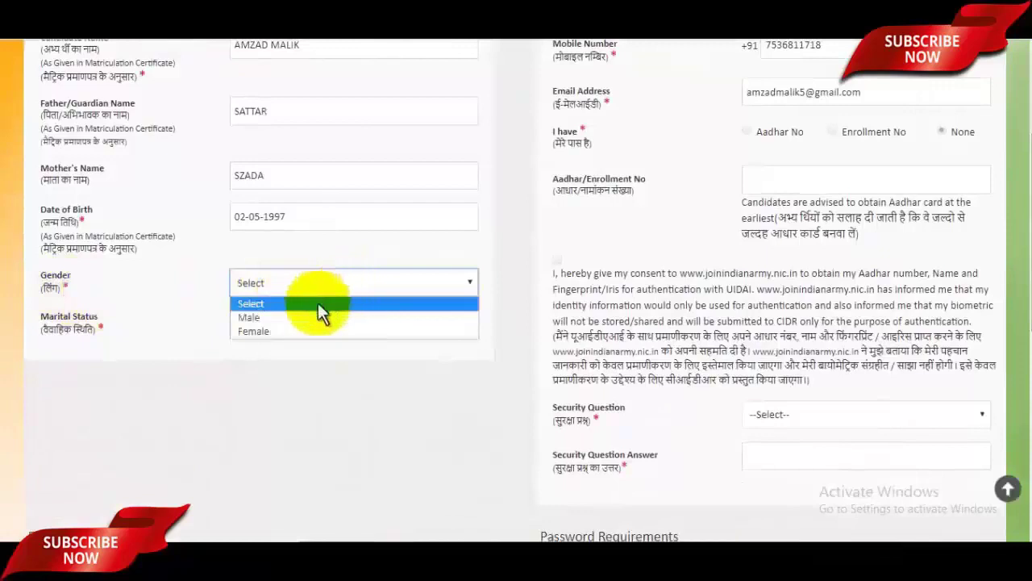
click(279, 317)
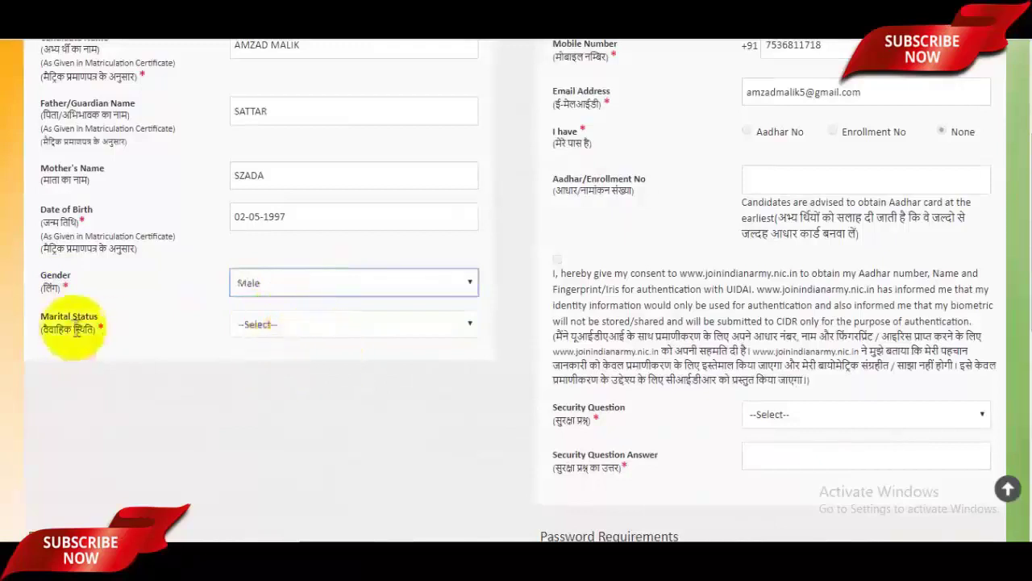
click(255, 321)
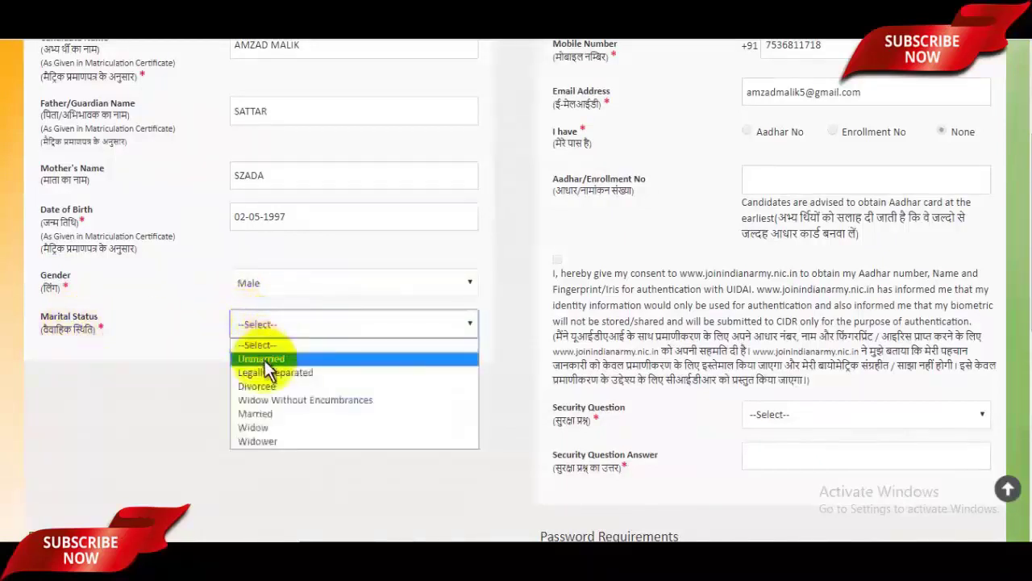
click(269, 361)
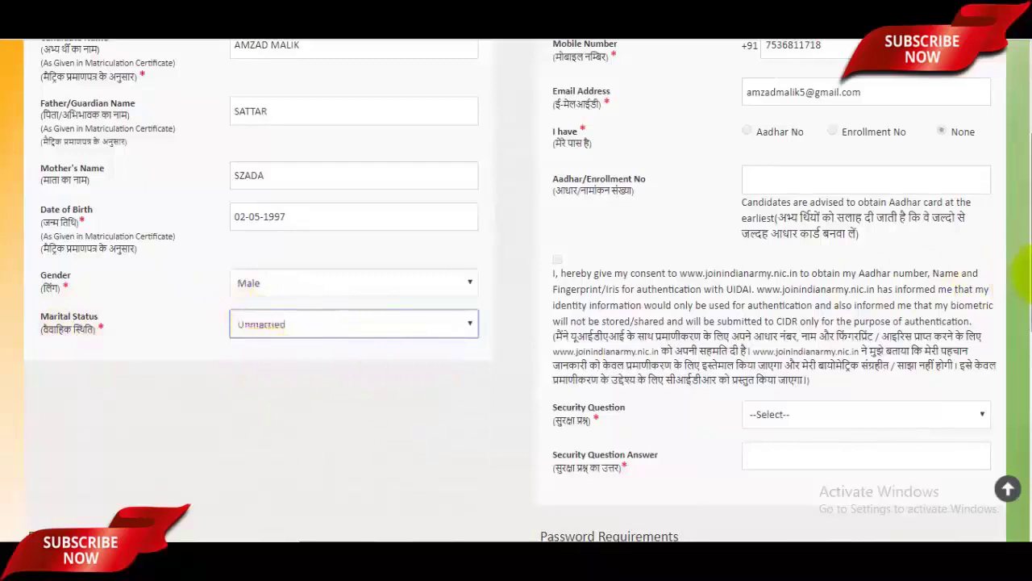
drag(1025, 284, 1021, 379)
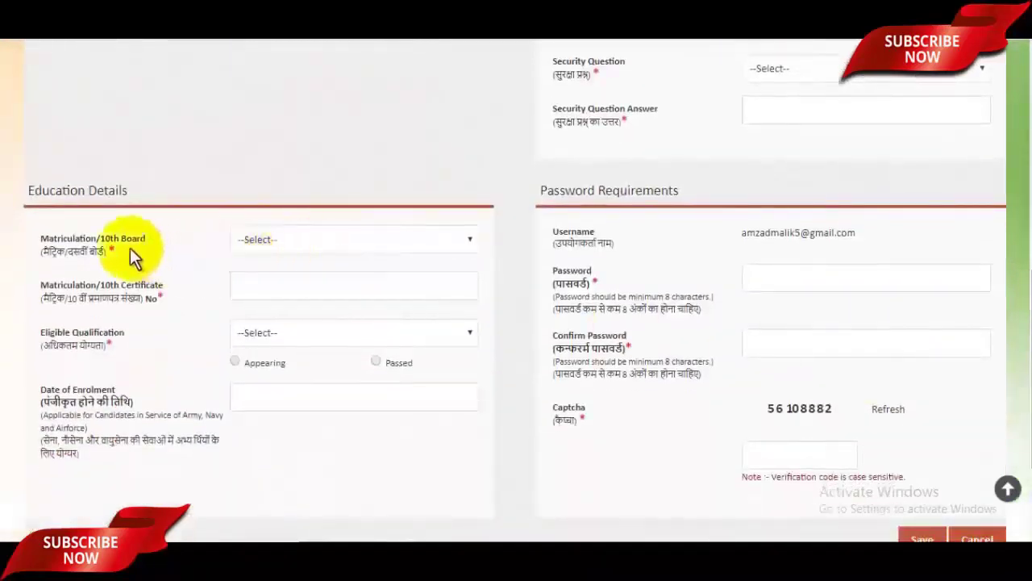
Set the 10th board to STATE BOARD, Uttar Pradesh, and enter the certificate number
click(326, 241)
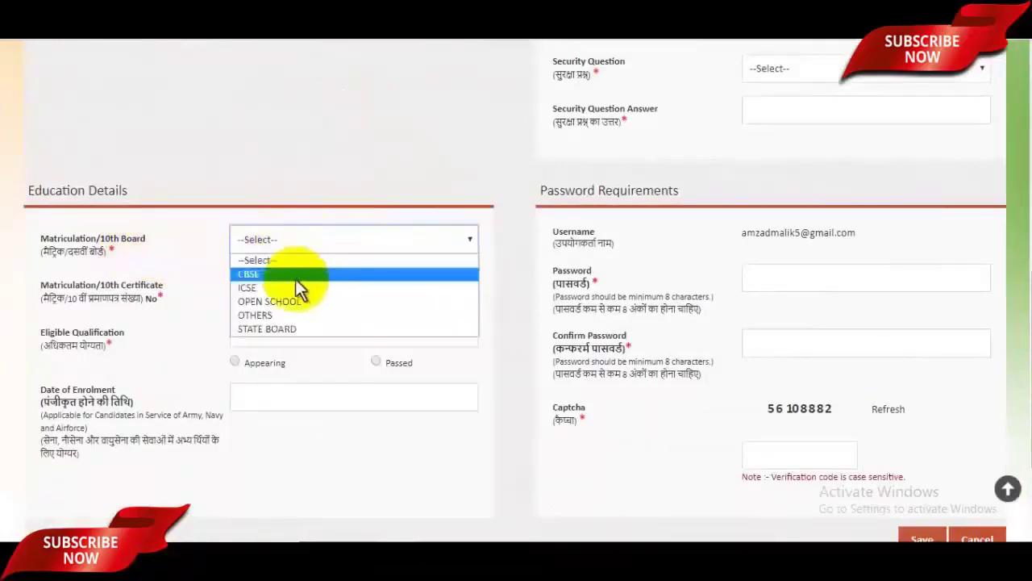
click(286, 330)
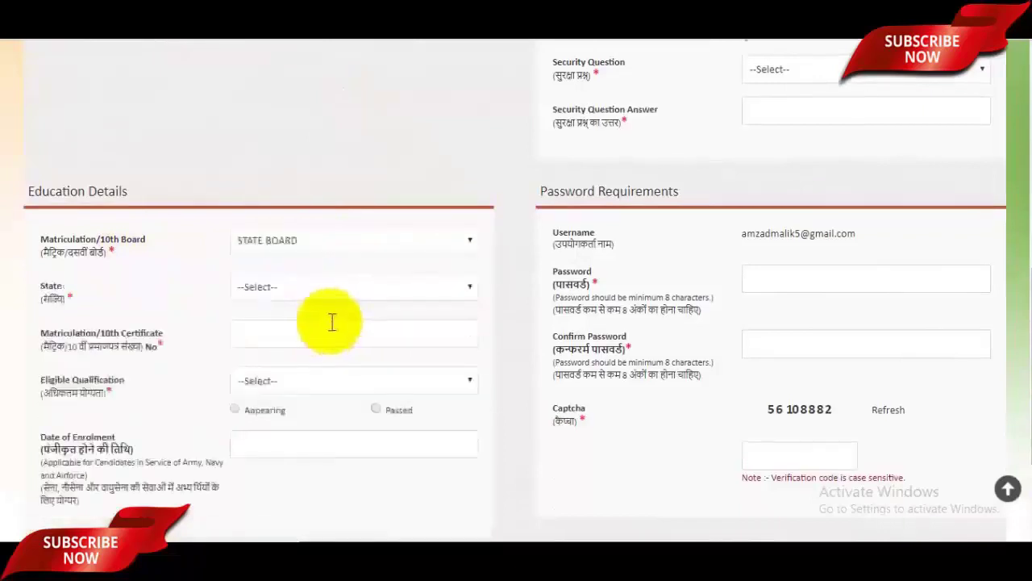
click(294, 292)
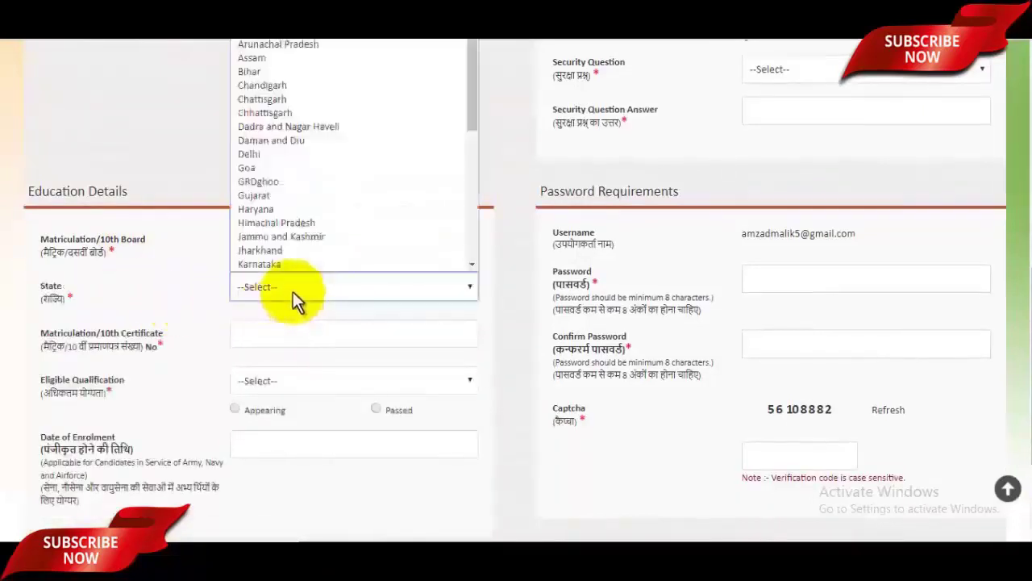
key(u)
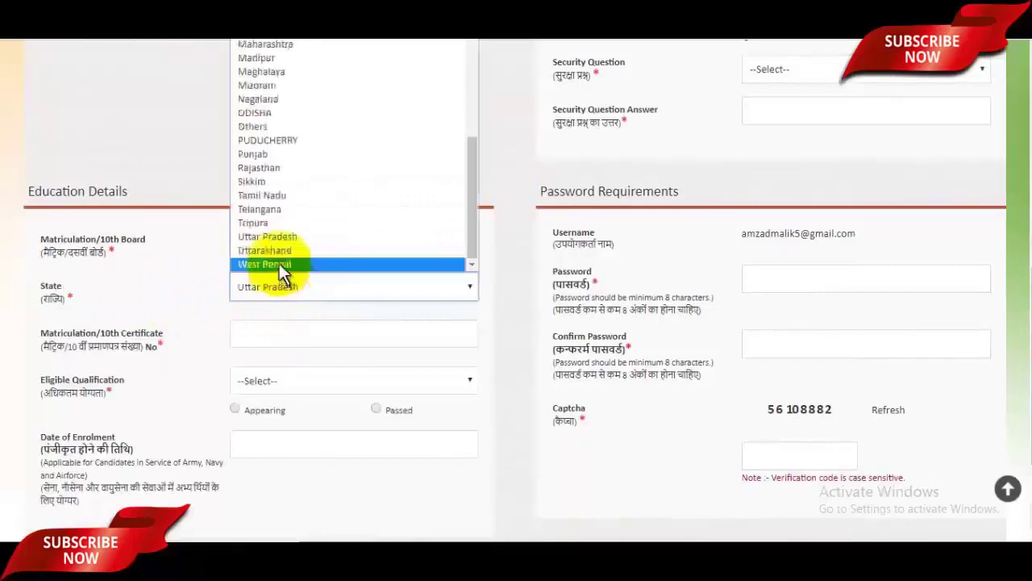
click(282, 237)
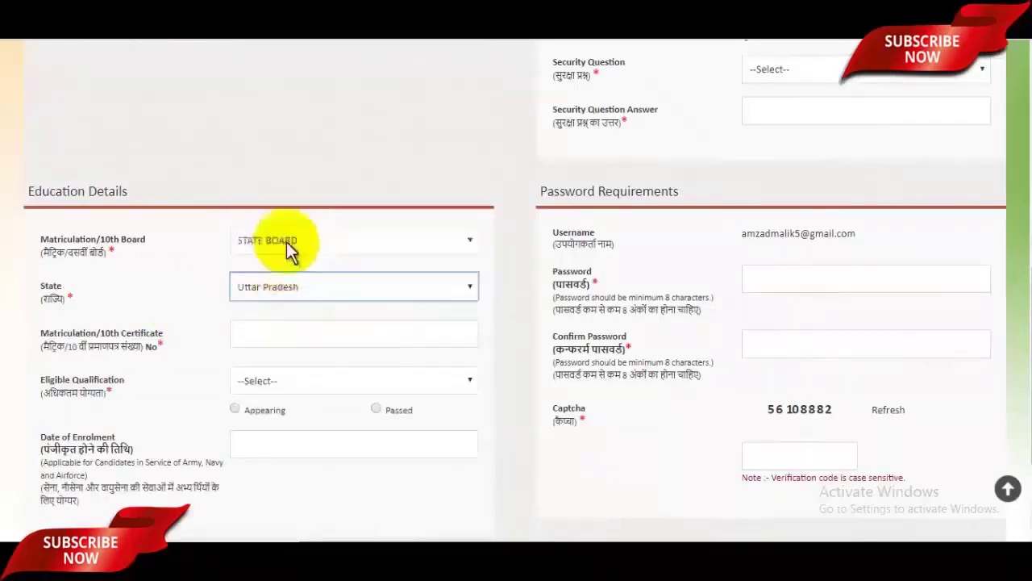
click(290, 337)
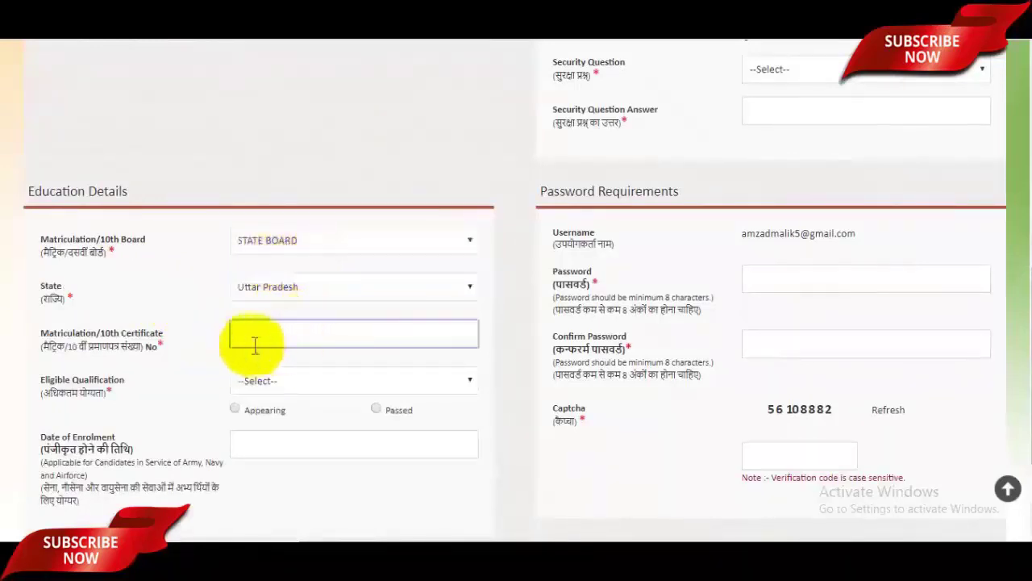
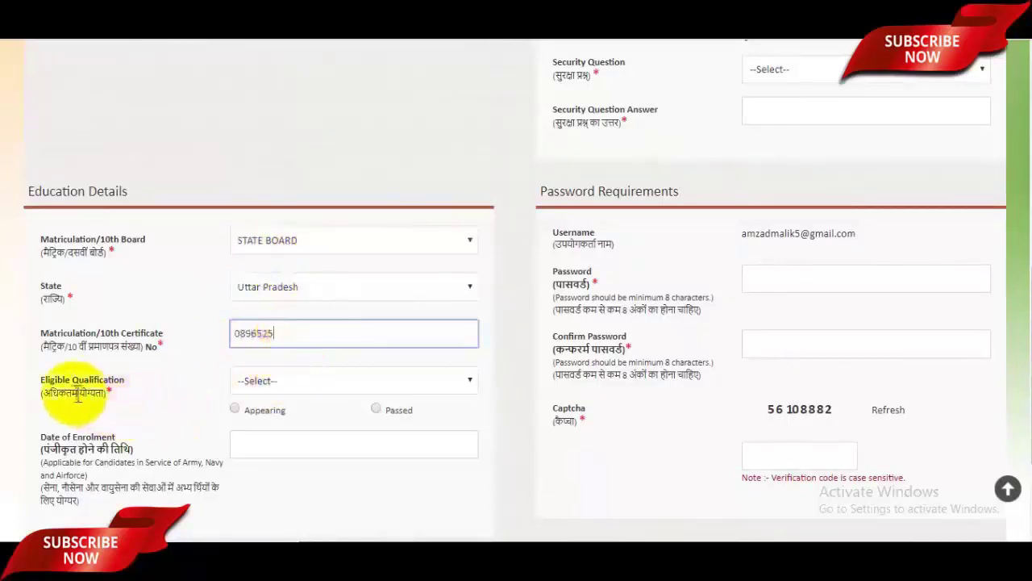
Choose B.E./B.Tech/B.Arch/Msc Computer as the qualification and mark it Passed
click(289, 383)
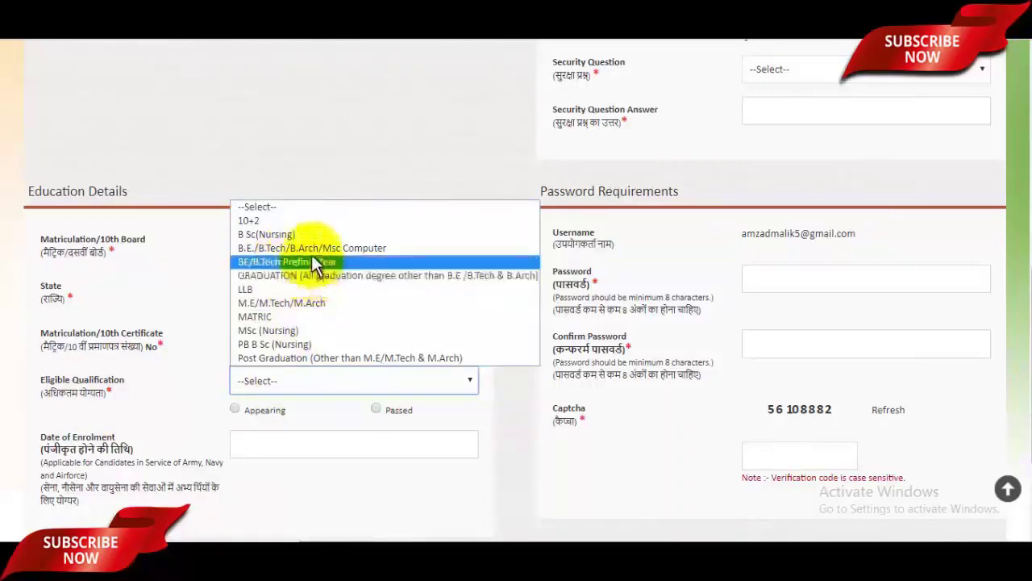
click(314, 250)
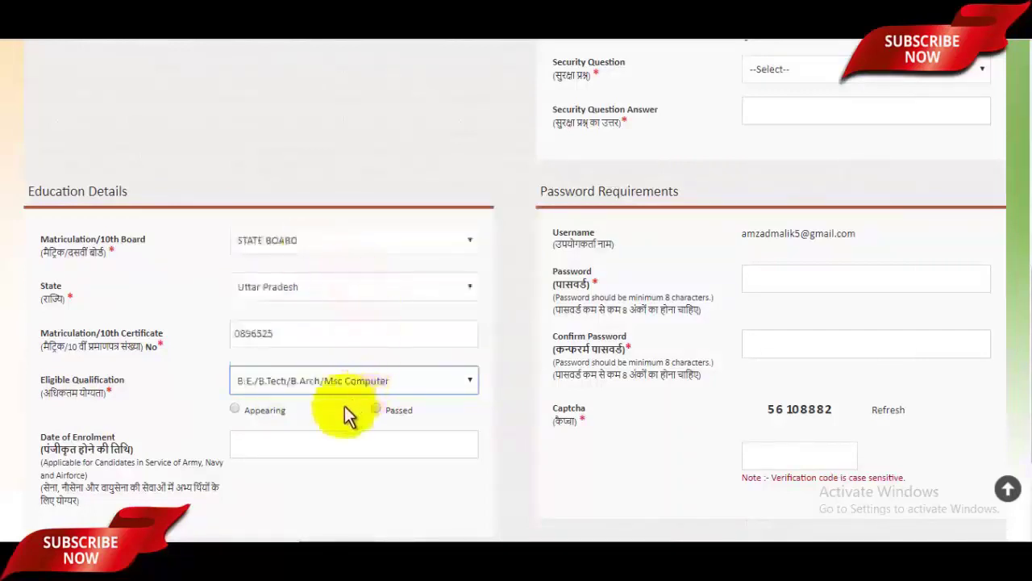
click(237, 411)
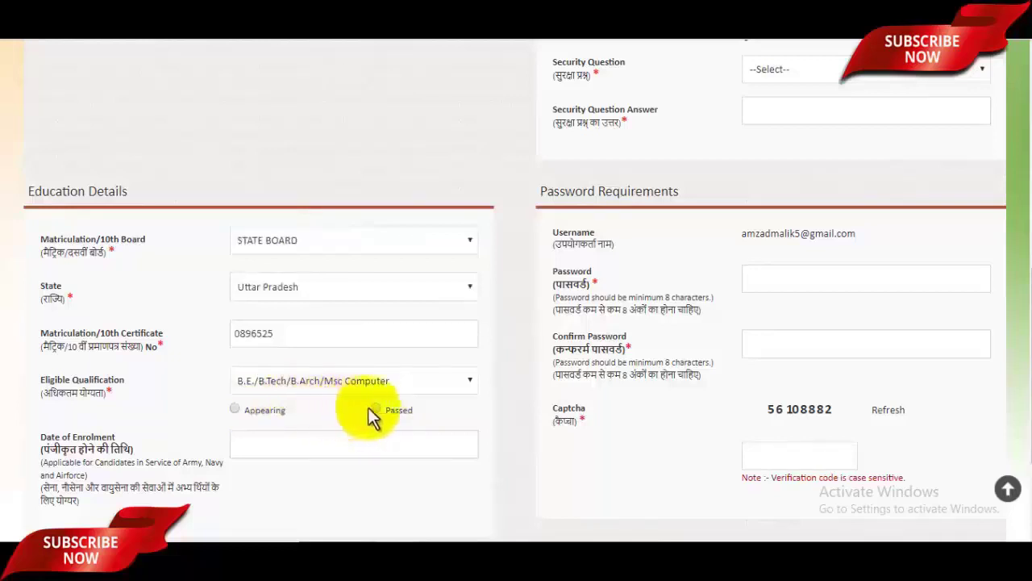
click(377, 410)
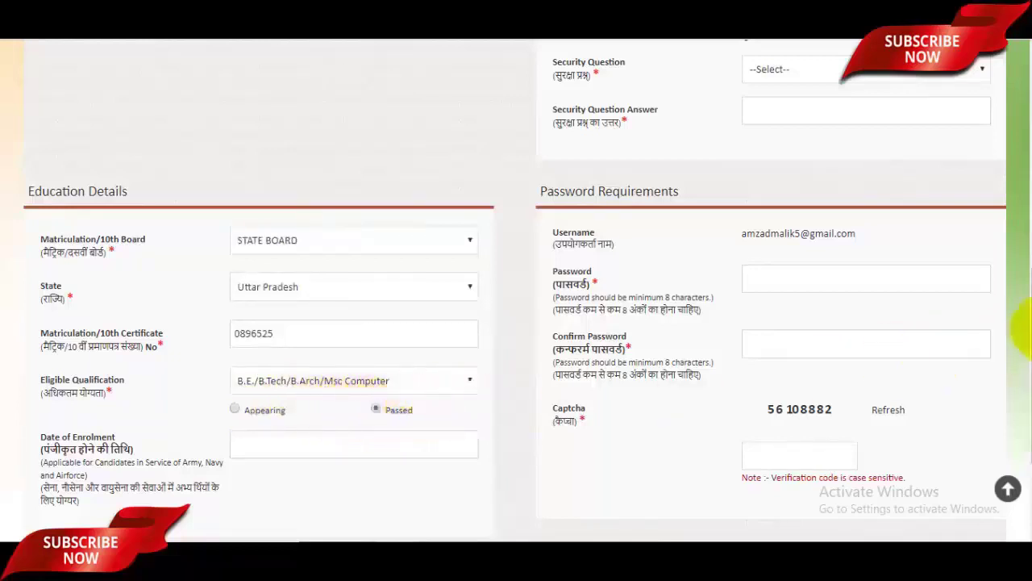
scroll(440, 401, down, 2)
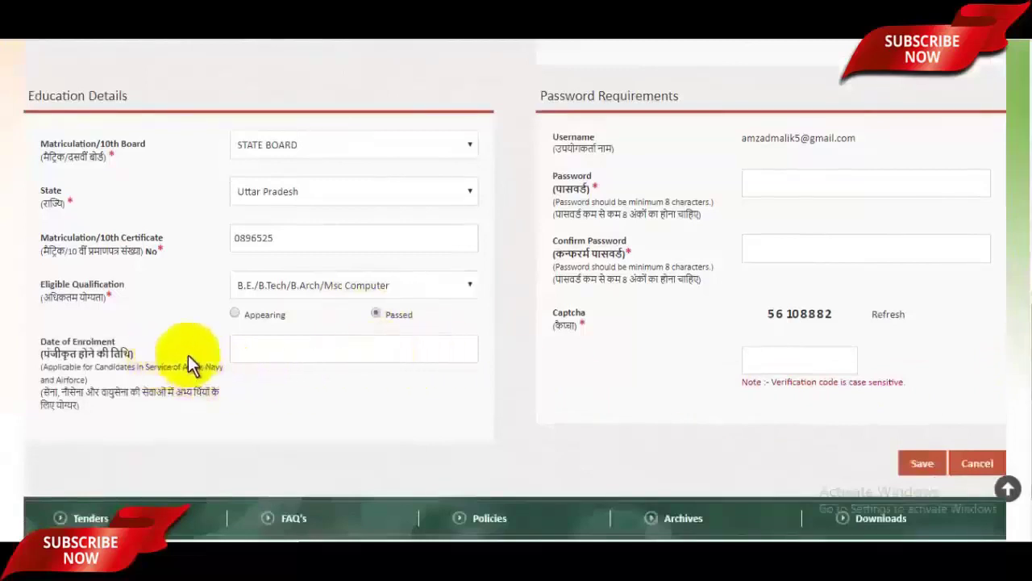